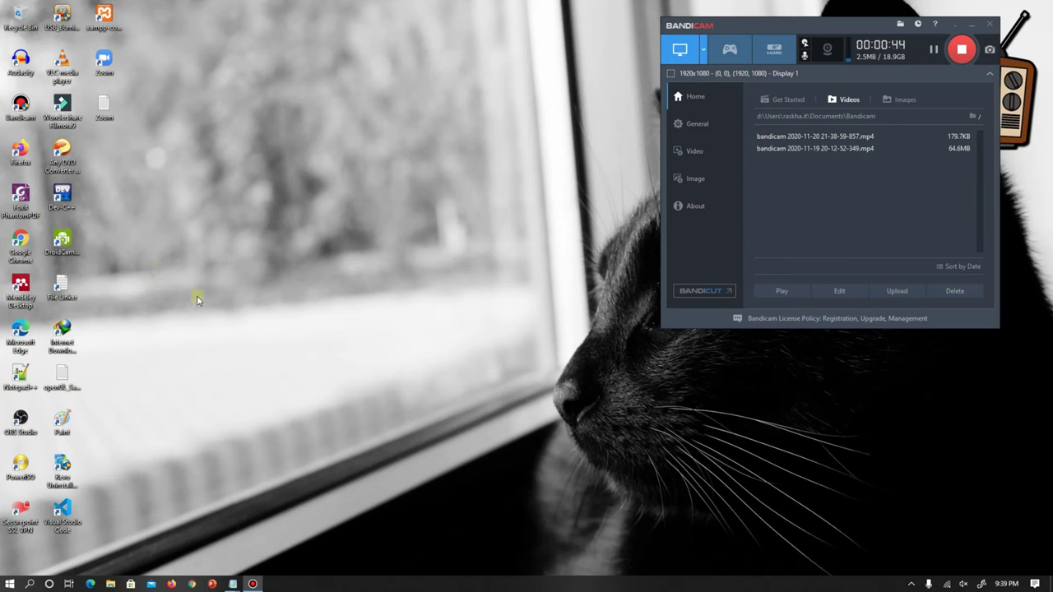
# Launch Dev-C++ from the desktop, minimize the Bandicam recorder and minimize the Dev-C++ window
pyautogui.doubleClick(66, 198)
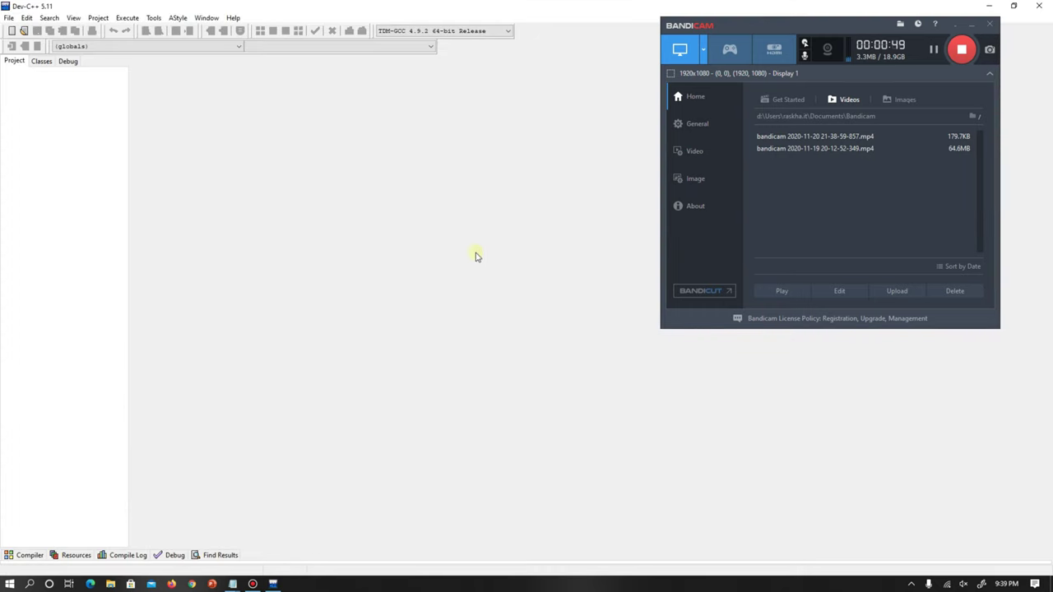
pyautogui.click(971, 24)
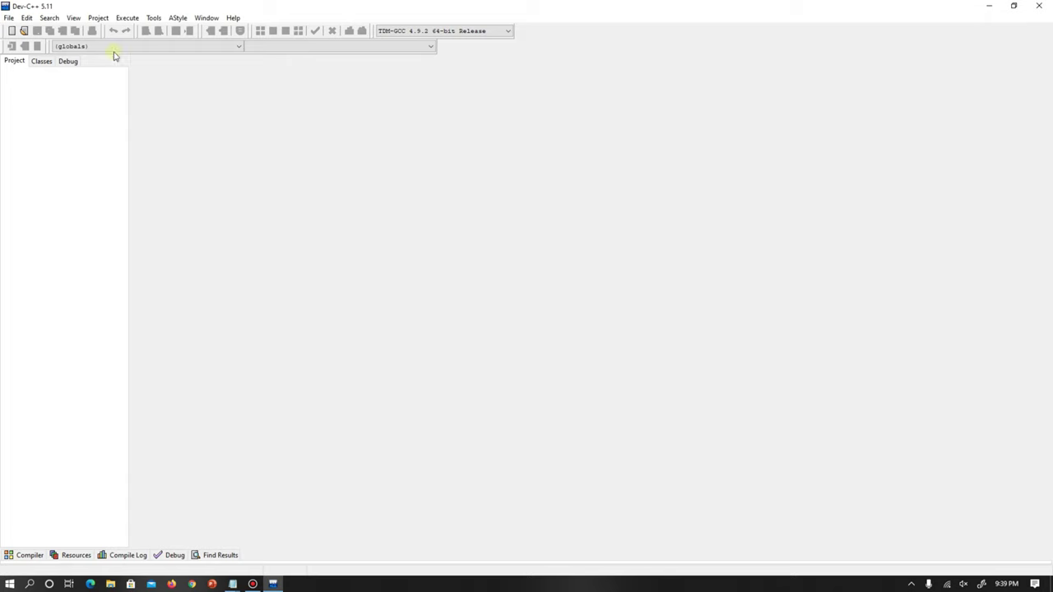
pyautogui.click(127, 17)
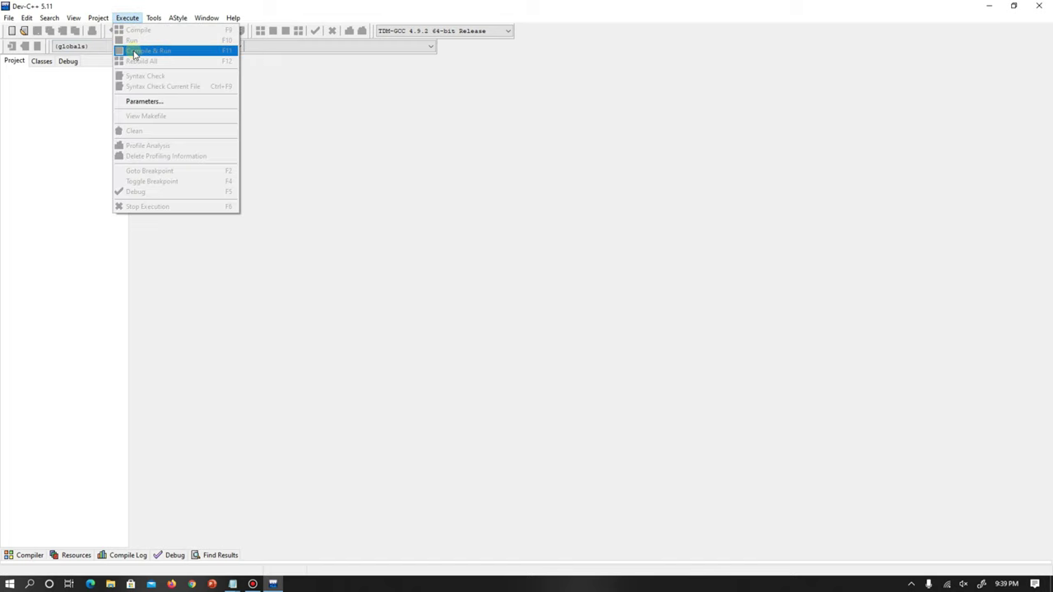
pyautogui.click(987, 7)
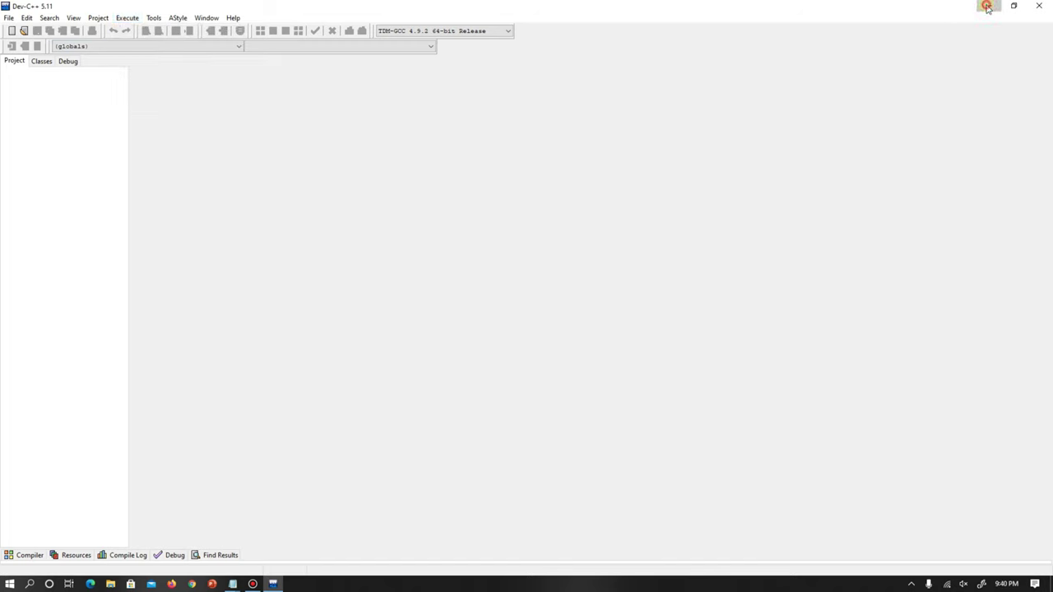
pyautogui.click(986, 6)
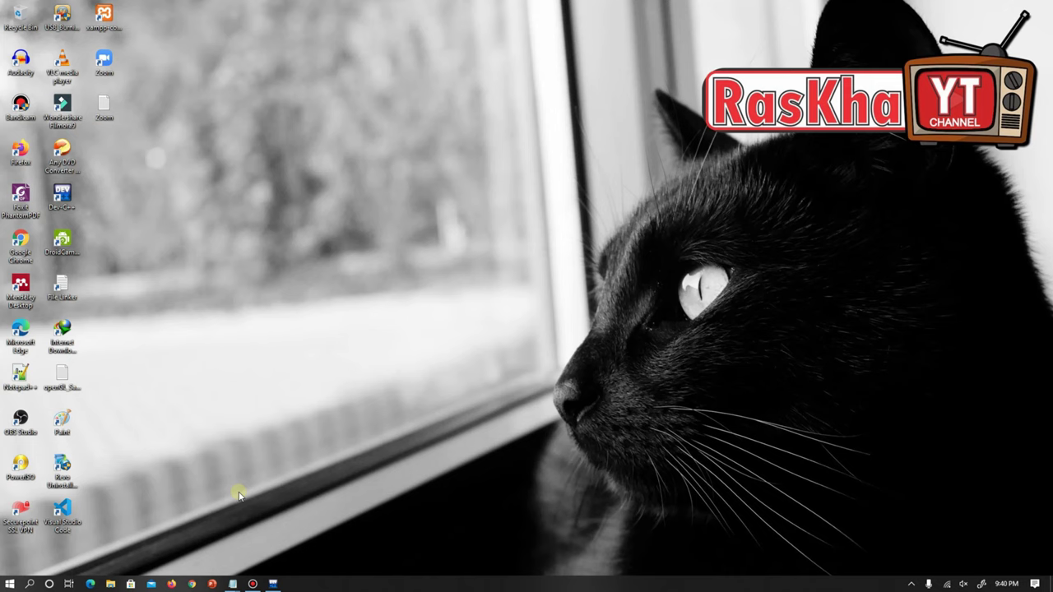
# Open Google Chrome and search Google for "freeglut mingw"
pyautogui.click(190, 584)
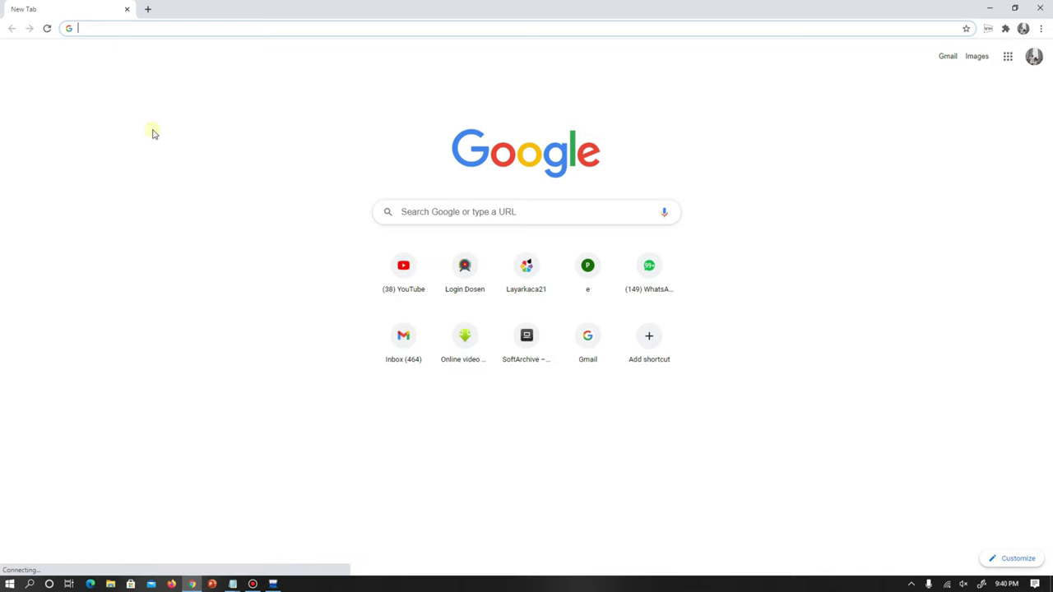
pyautogui.click(104, 30)
pyautogui.write('freg')
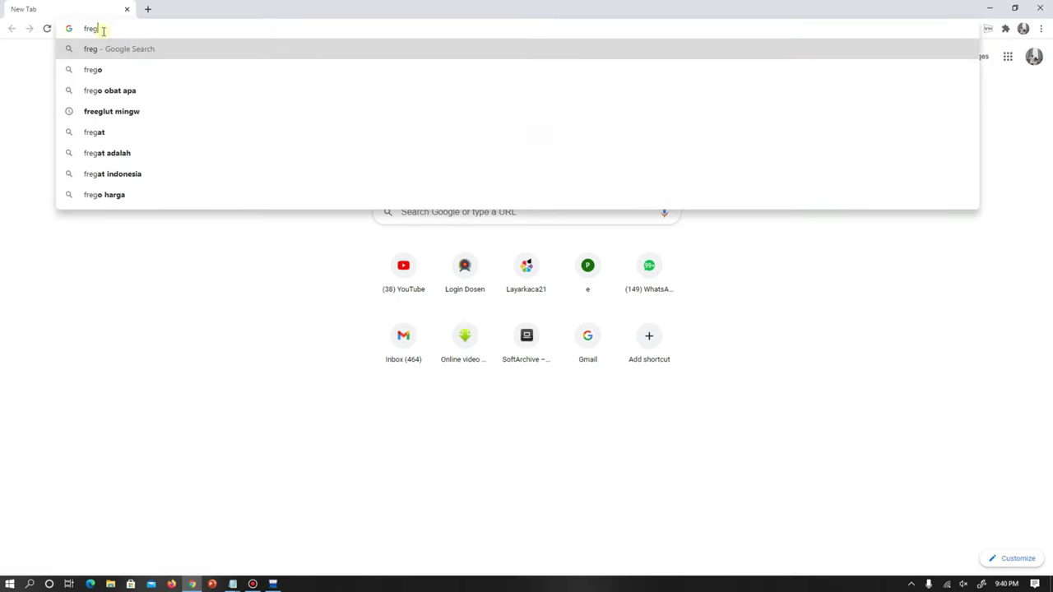
pyautogui.press('BackSpace')
pyautogui.write('eglut')
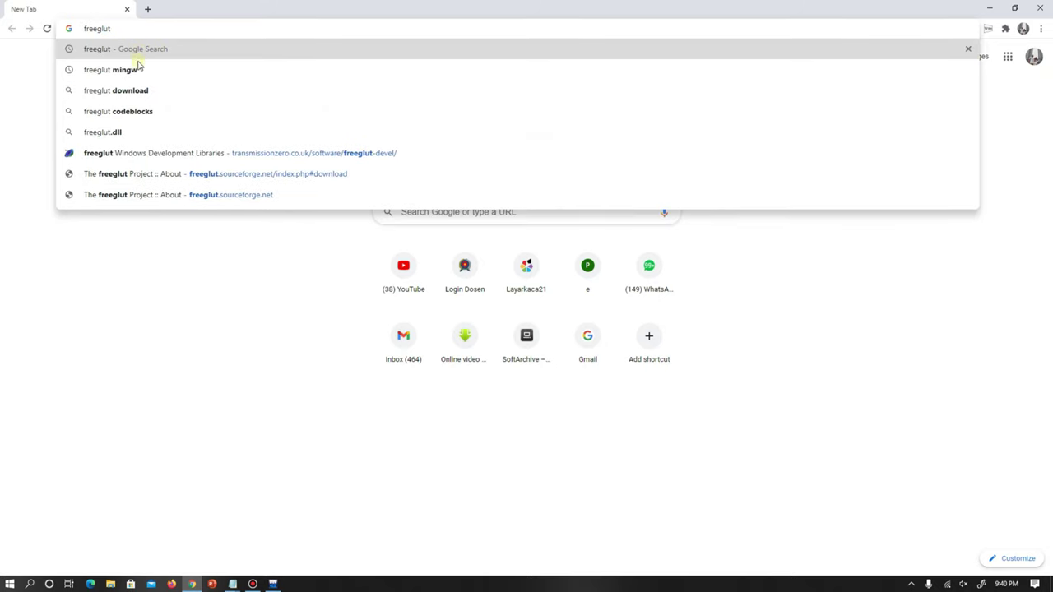
pyautogui.click(136, 73)
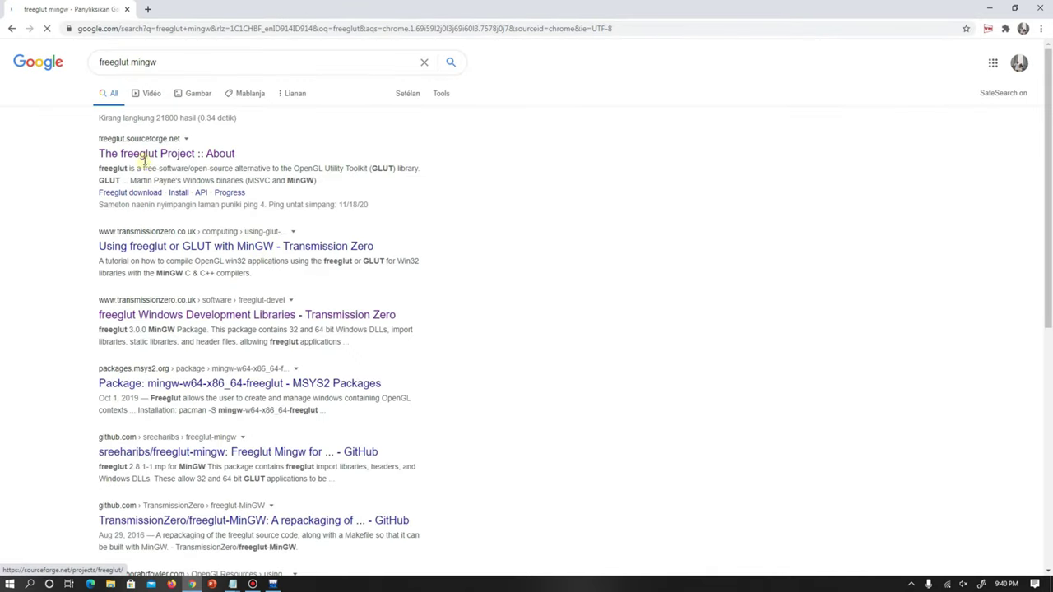
# Open the freeglut Project site's download section and follow the prepackaged Windows binaries (MSVC and MinGW) link
pyautogui.click(144, 154)
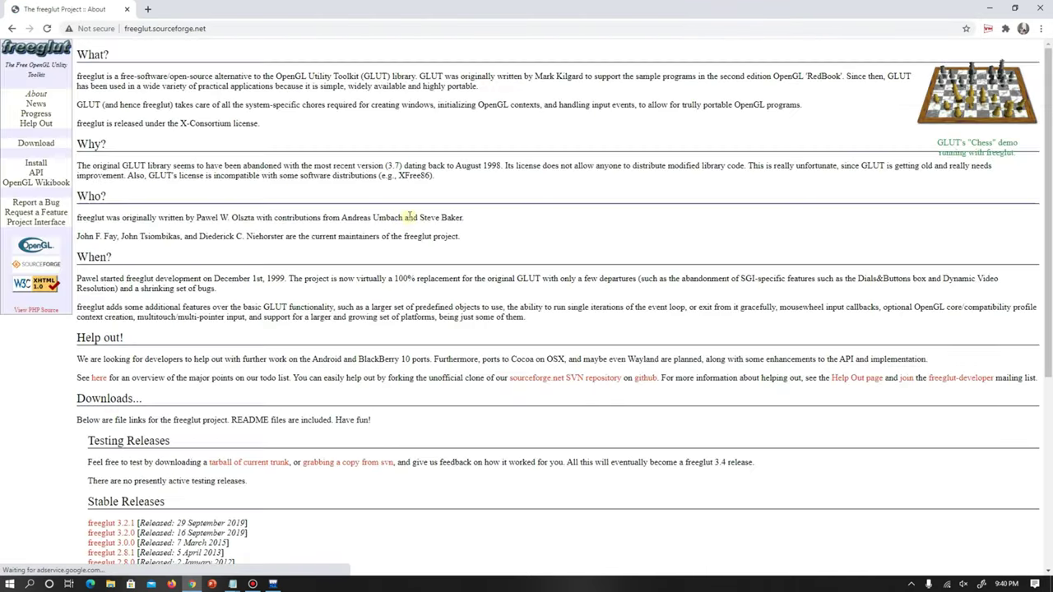
pyautogui.click(36, 144)
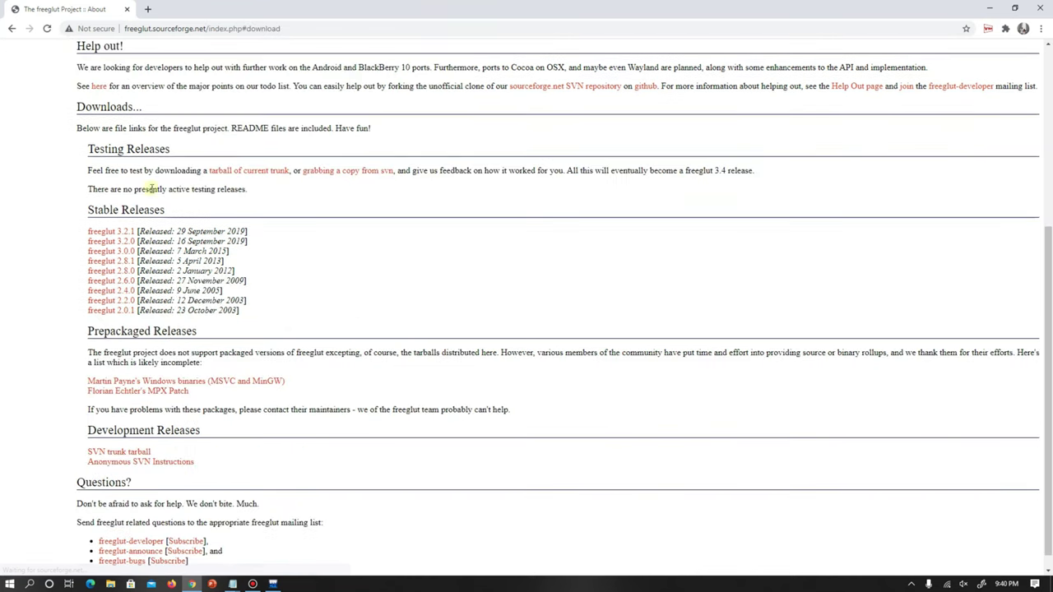
pyautogui.scroll(-1, 298, 227)
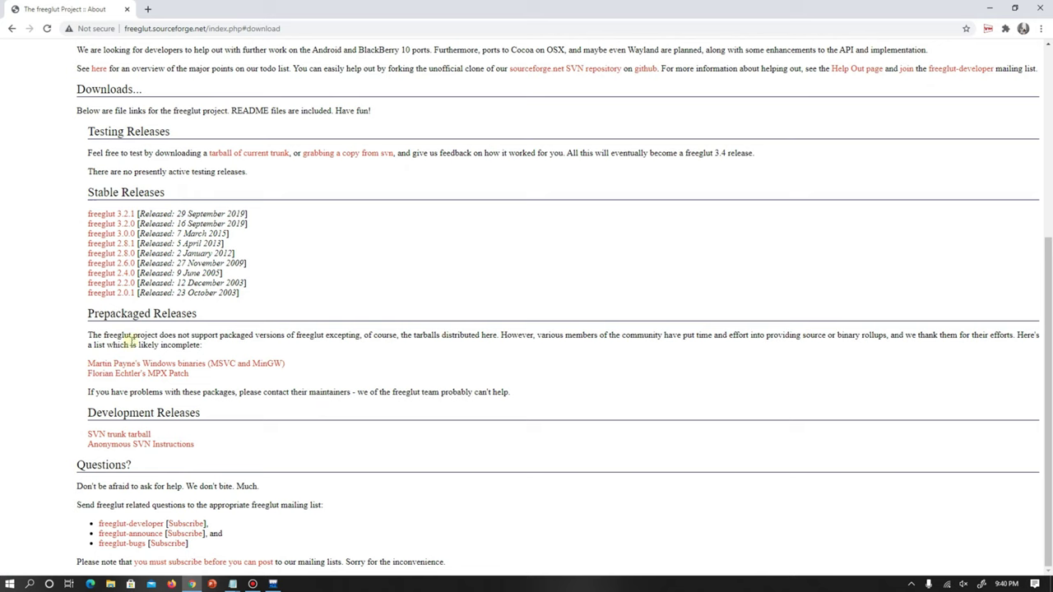
pyautogui.moveTo(87, 364); pyautogui.dragTo(315, 364)
pyautogui.click(197, 365)
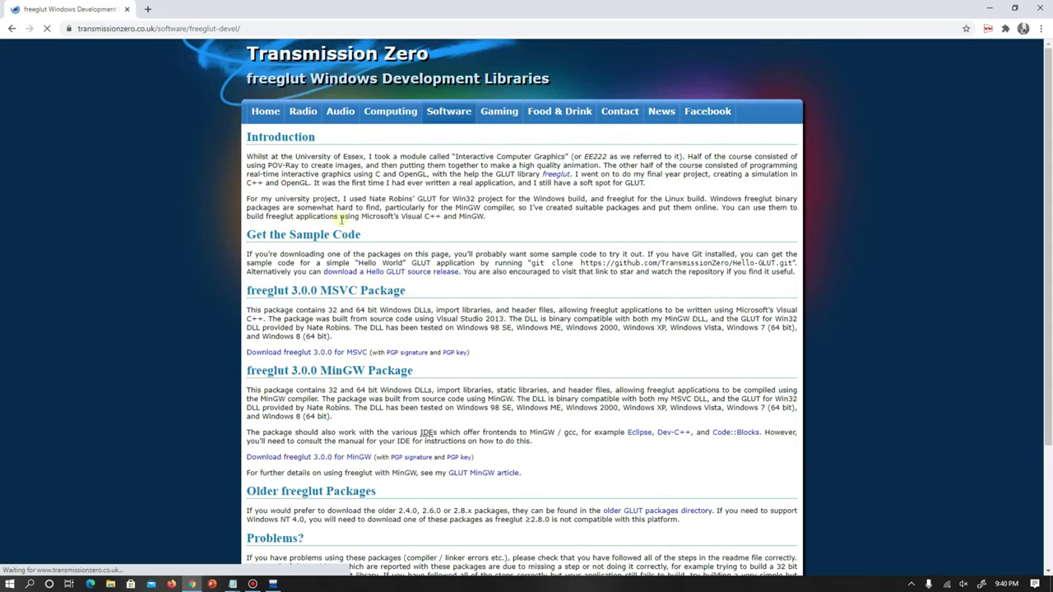
# Download the freeglut 3.0.0 MinGW package to the Desktop as freeglut-MinGW-3.0.0-1.mp.zip and close the browser
pyautogui.scroll(-2, 450, 232)
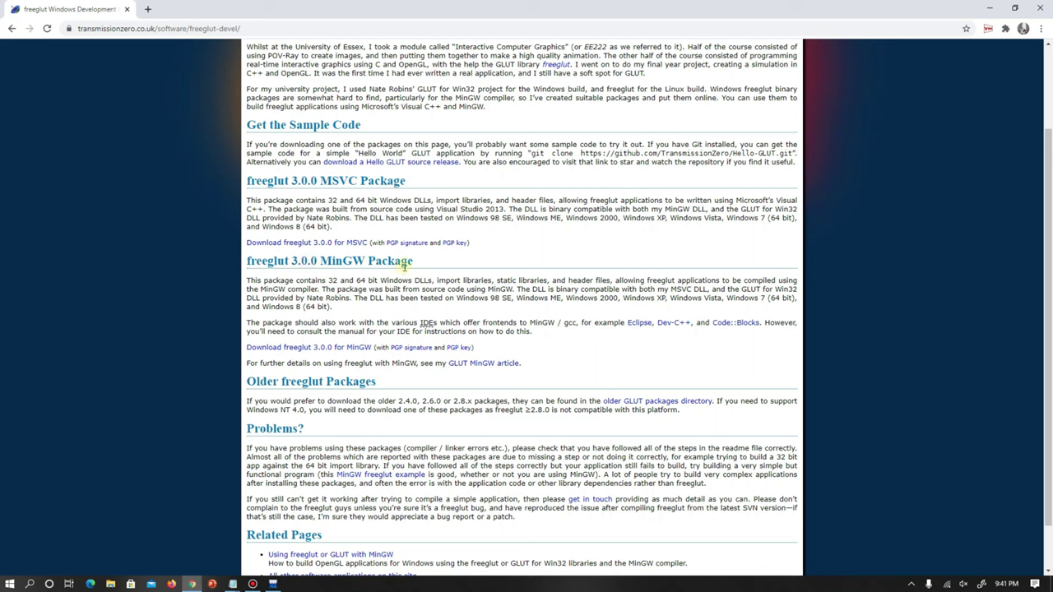
pyautogui.click(311, 352)
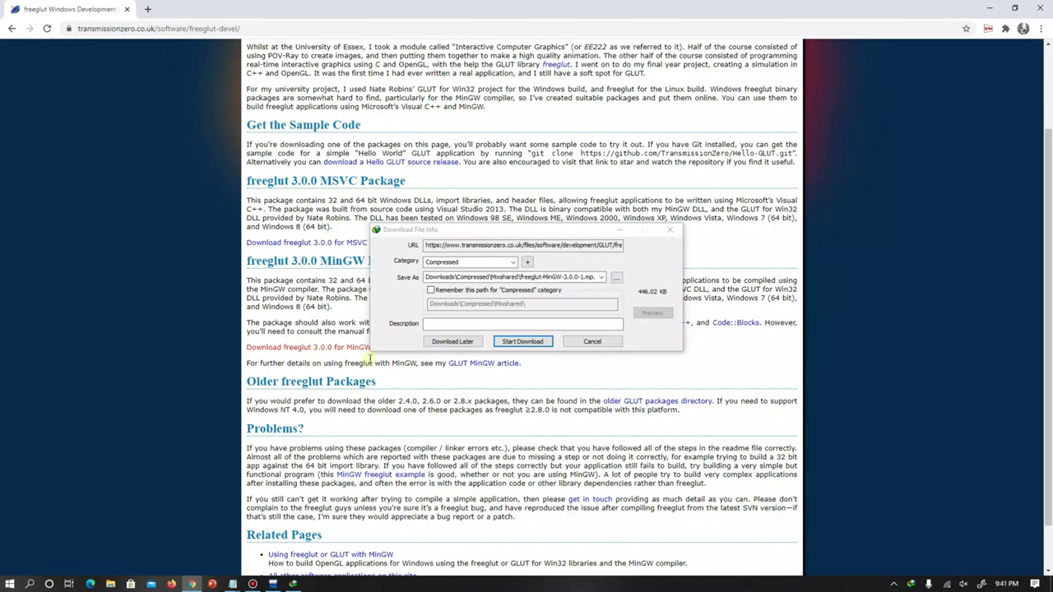
pyautogui.click(617, 279)
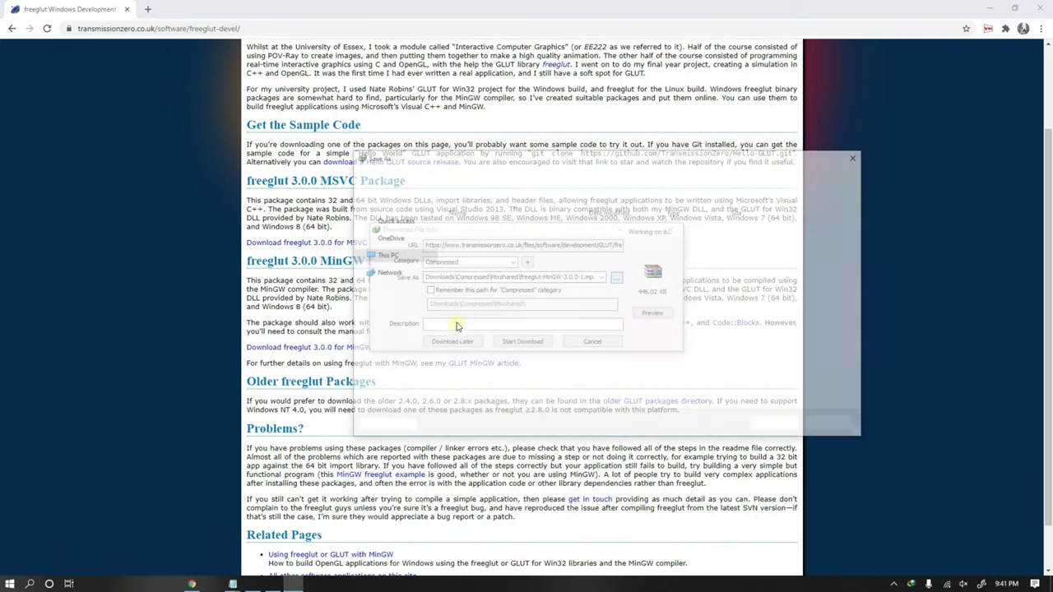
pyautogui.click(393, 242)
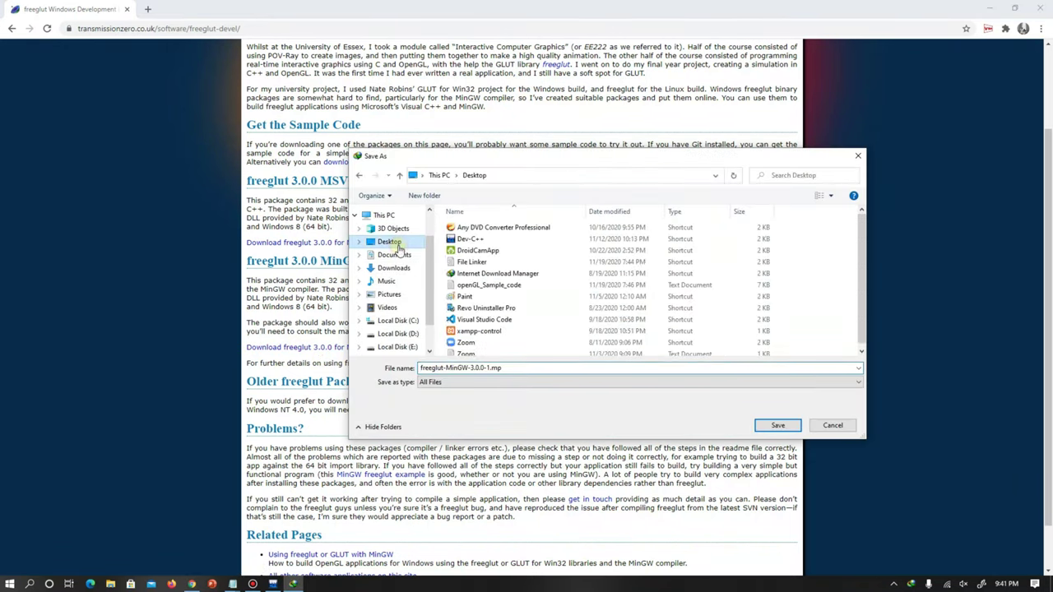
pyautogui.click(777, 426)
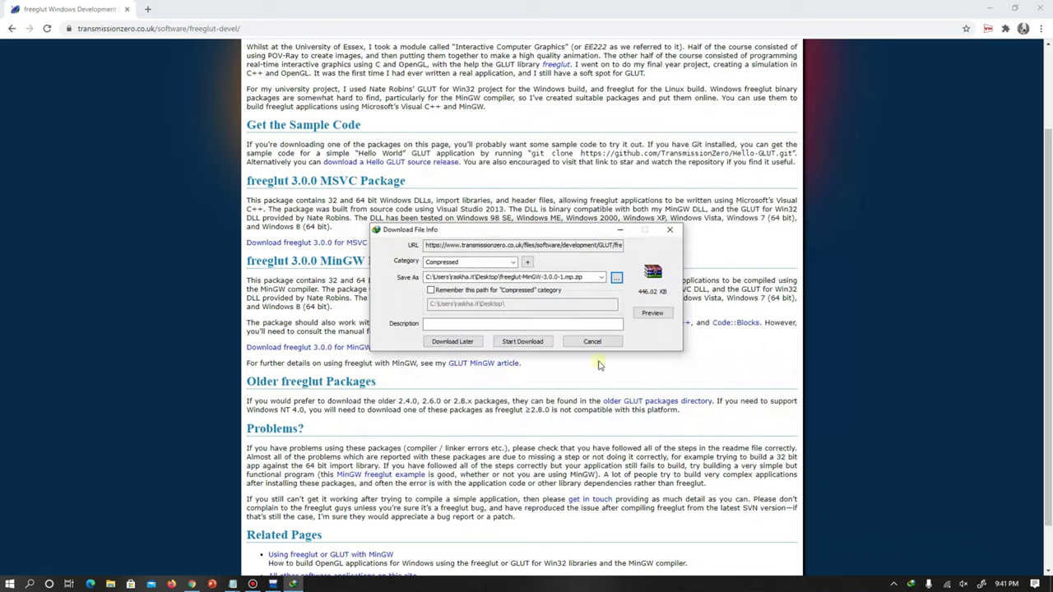
pyautogui.click(526, 342)
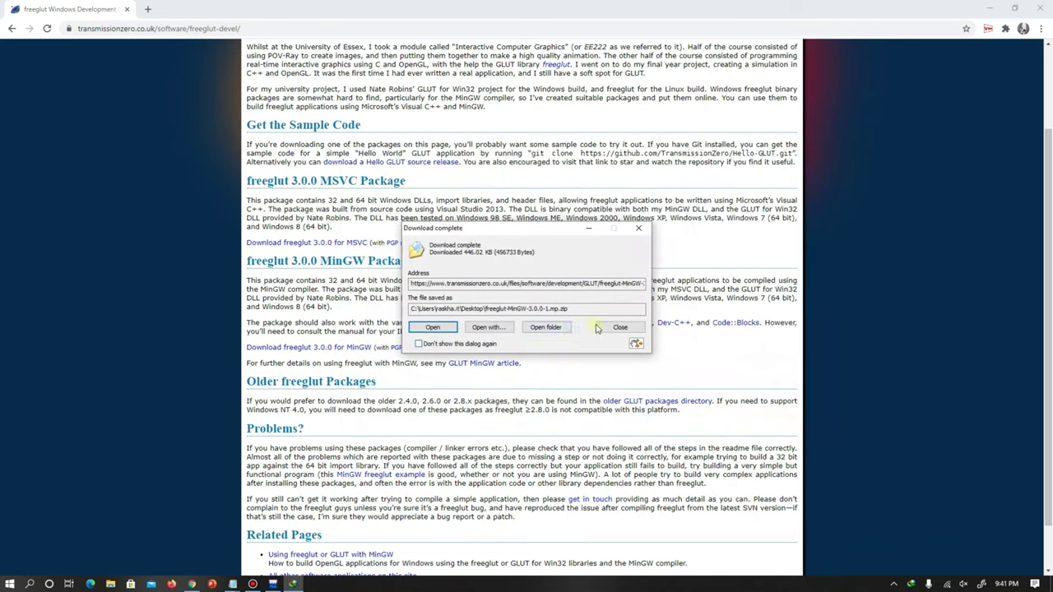
pyautogui.click(617, 328)
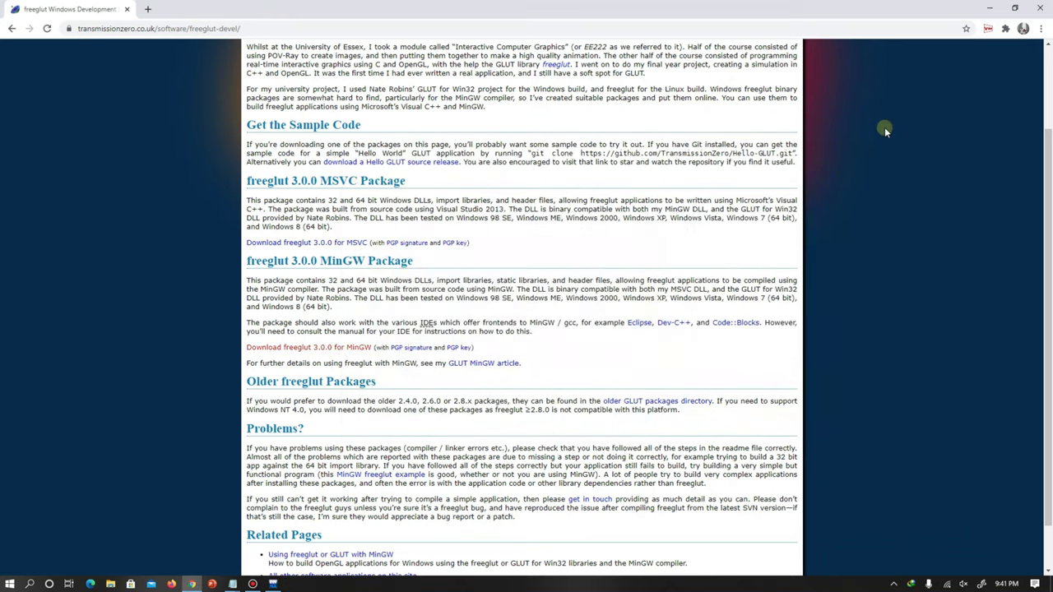
pyautogui.click(1045, 9)
# Extract the freeglut-MinGW-3.0.0-1.mp archive on the desktop into a folder of the same name and open that folder
pyautogui.rightClick(417, 150)
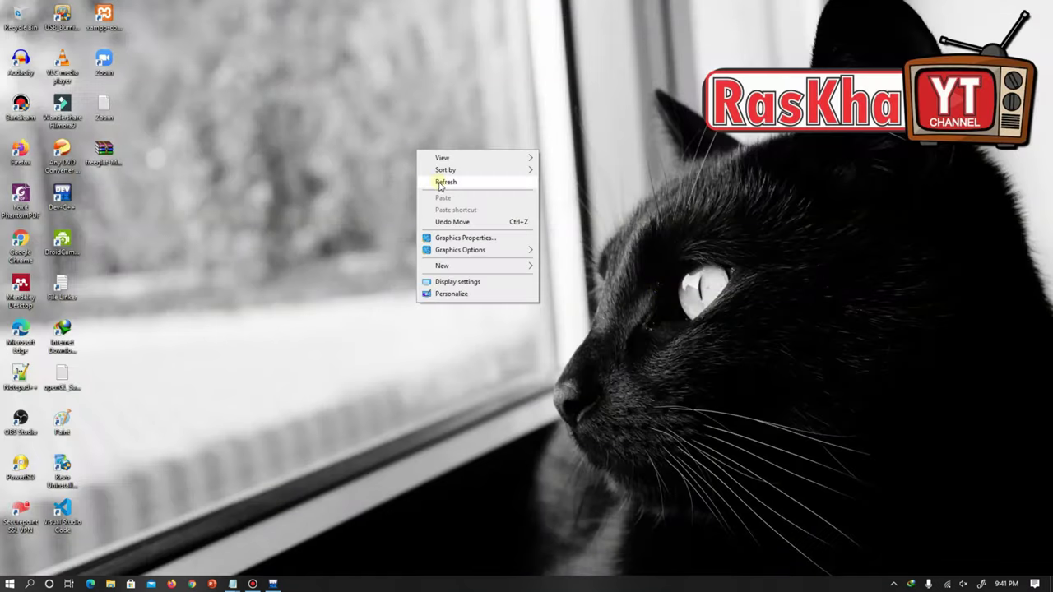
pyautogui.click(445, 183)
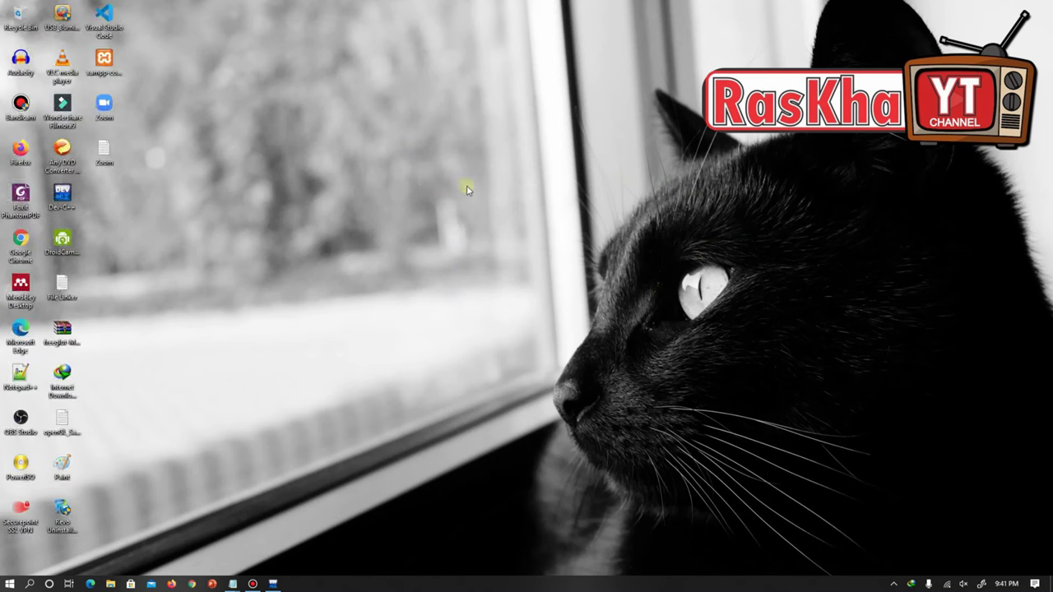
pyautogui.click(64, 335)
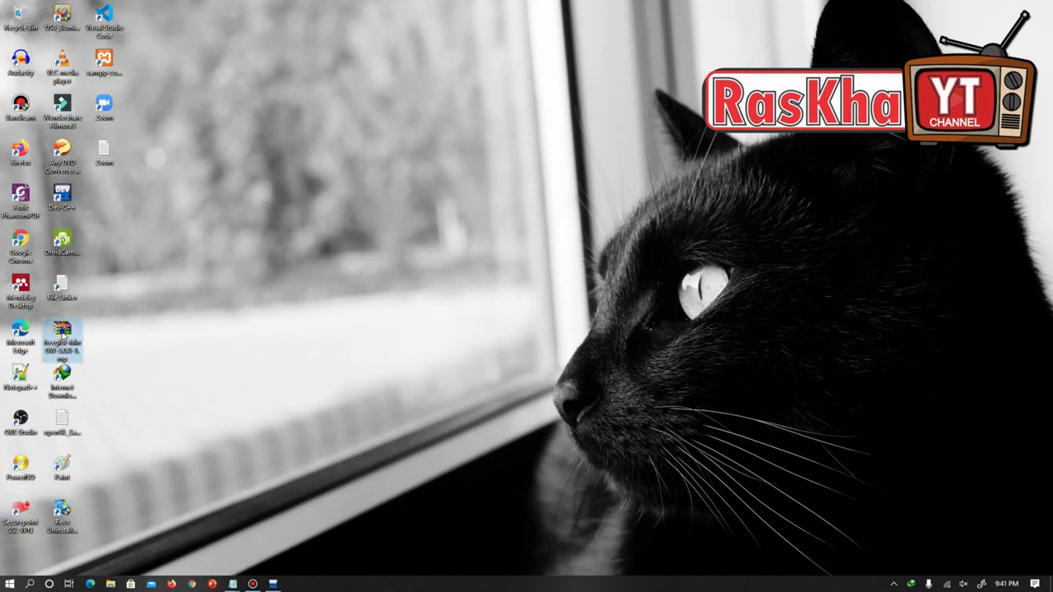
pyautogui.rightClick(62, 336)
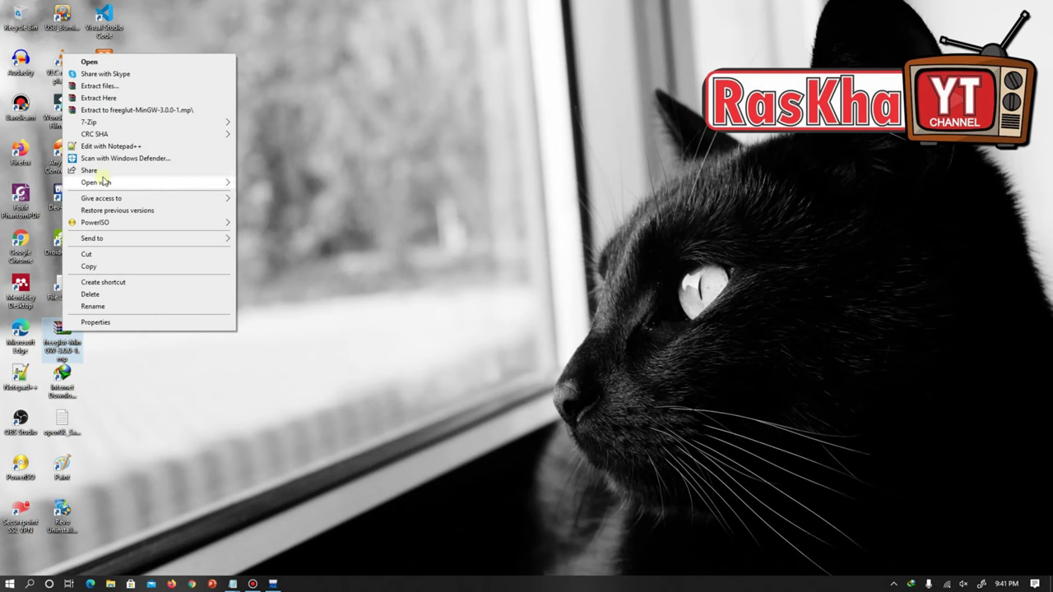
pyautogui.click(106, 114)
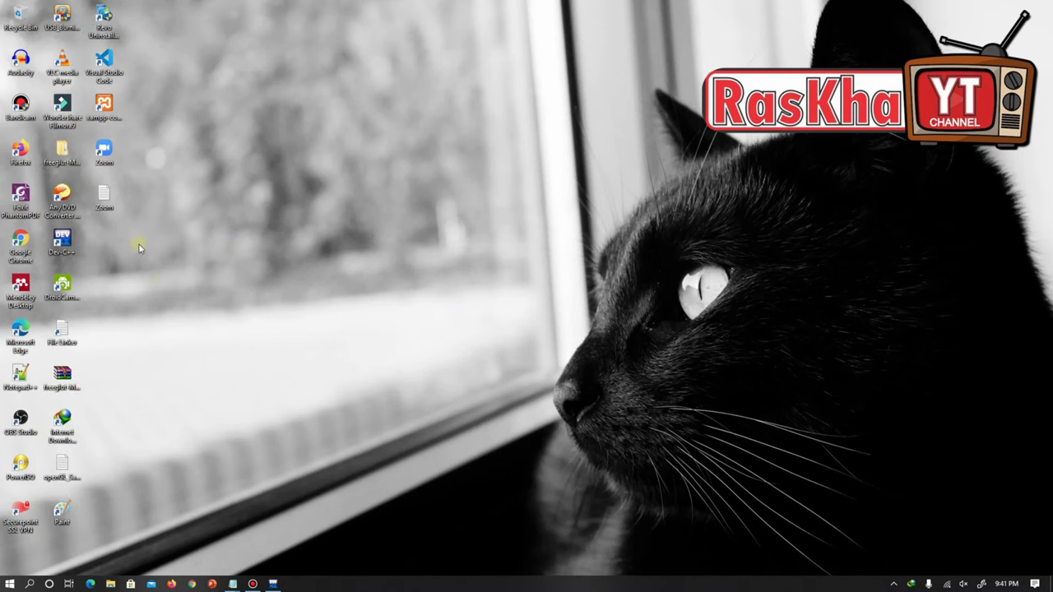
pyautogui.doubleClick(64, 153)
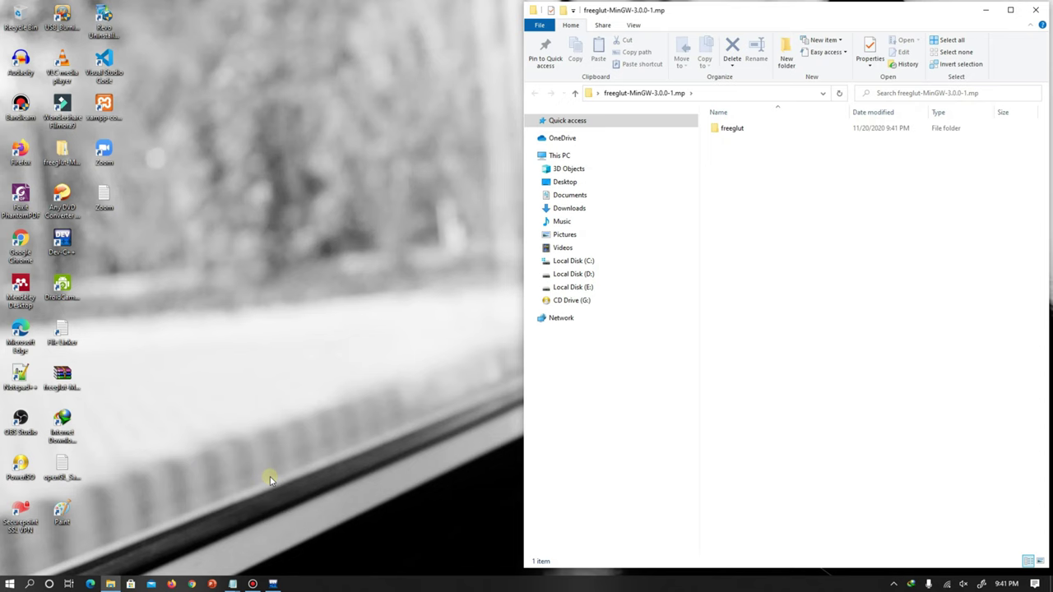
# In a second File Explorer window, open C:\Program Files (x86)\Dev-Cpp\MinGW64\x86_64-w64-mingw32\include\GL beside the extracted folder, and return to the extracted folder's window
pyautogui.press('super+e')
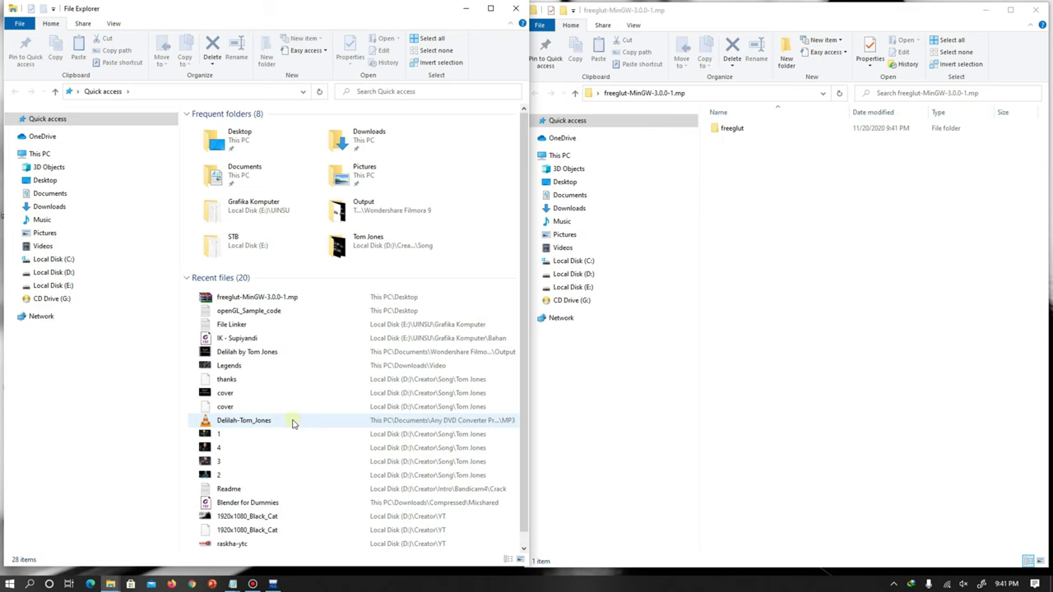
pyautogui.click(55, 259)
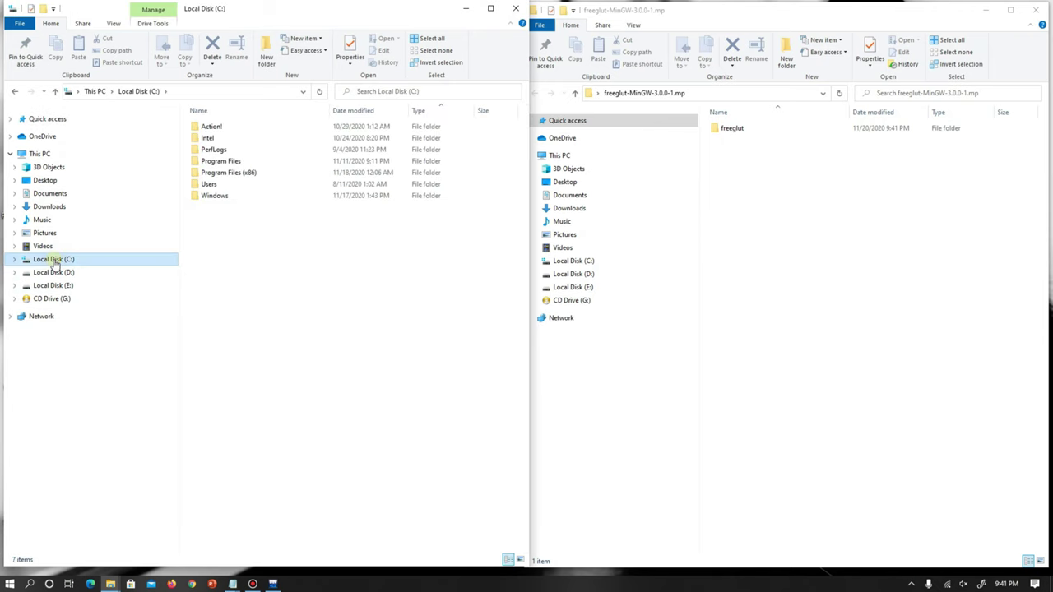
pyautogui.doubleClick(227, 175)
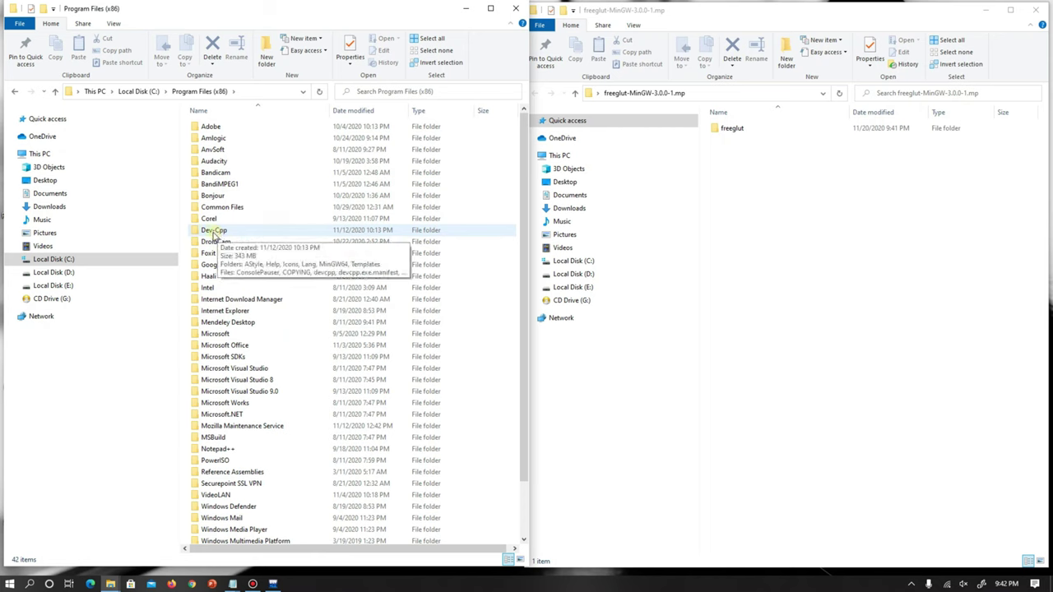
pyautogui.doubleClick(216, 233)
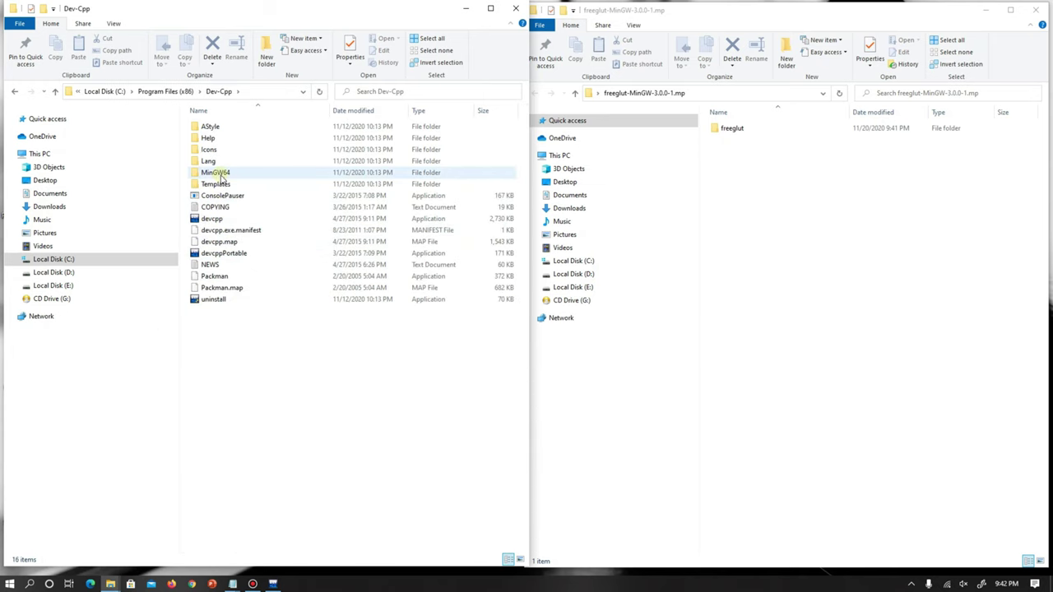
pyautogui.doubleClick(220, 176)
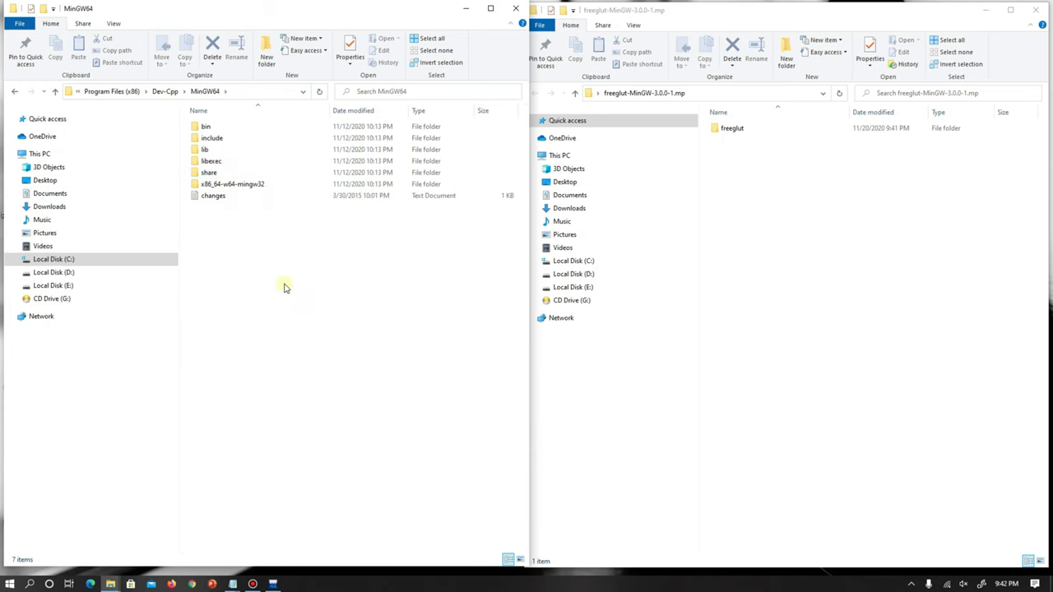
pyautogui.doubleClick(222, 185)
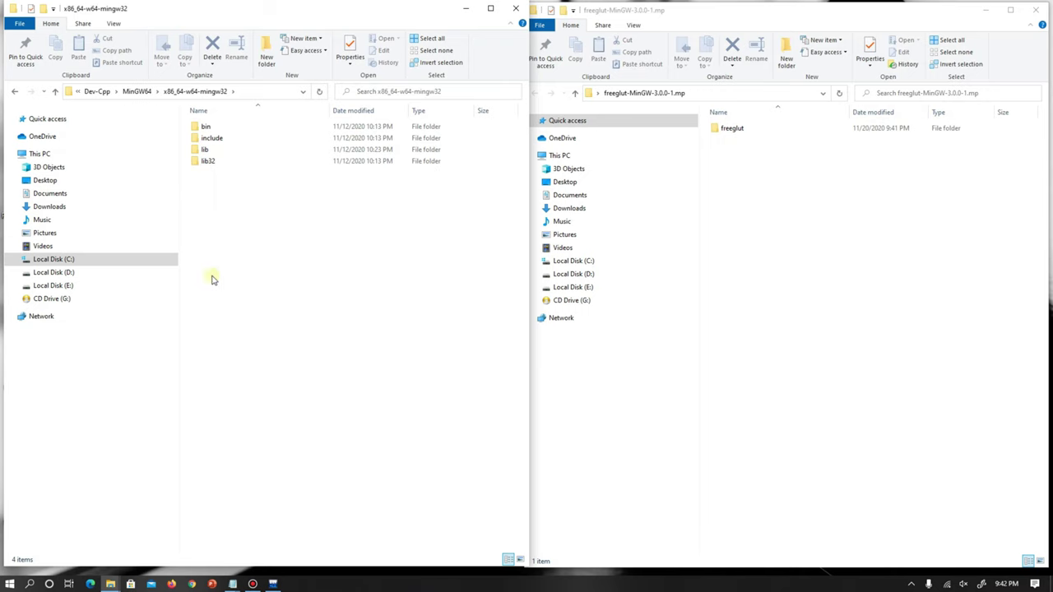
pyautogui.doubleClick(215, 140)
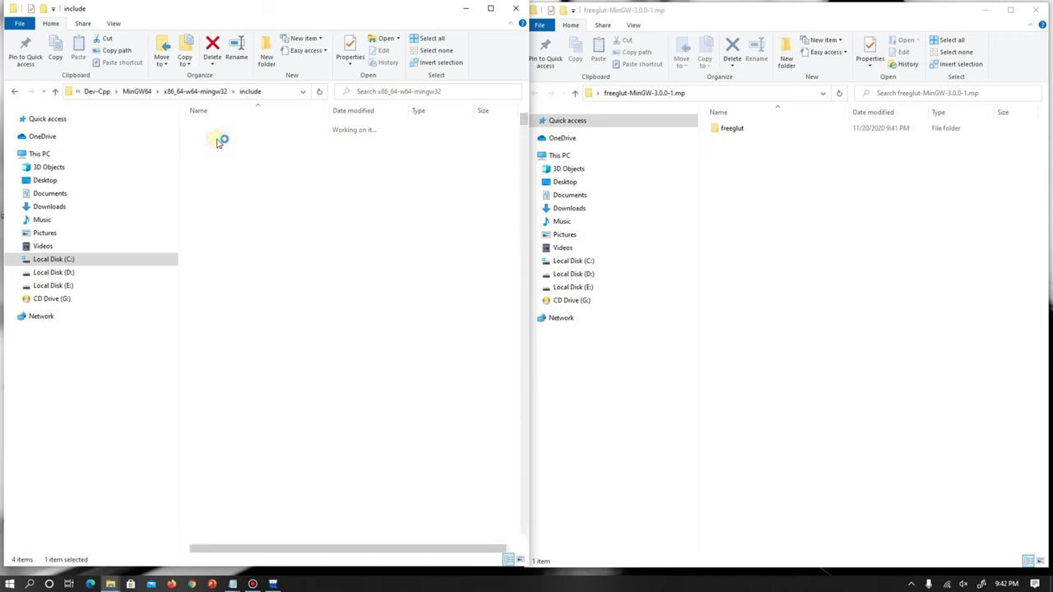
pyautogui.doubleClick(210, 149)
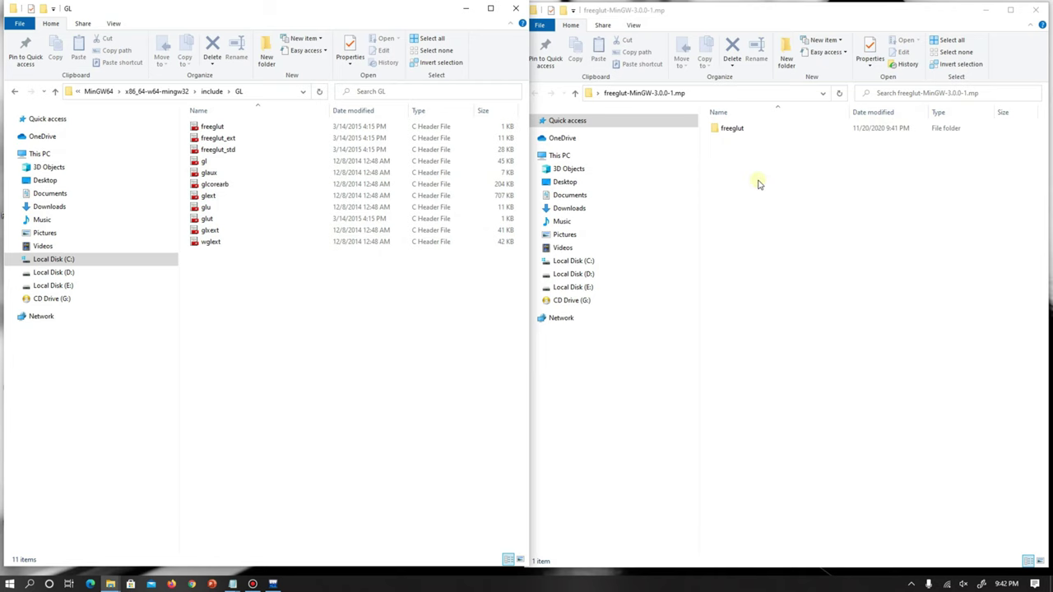
pyautogui.click(736, 17)
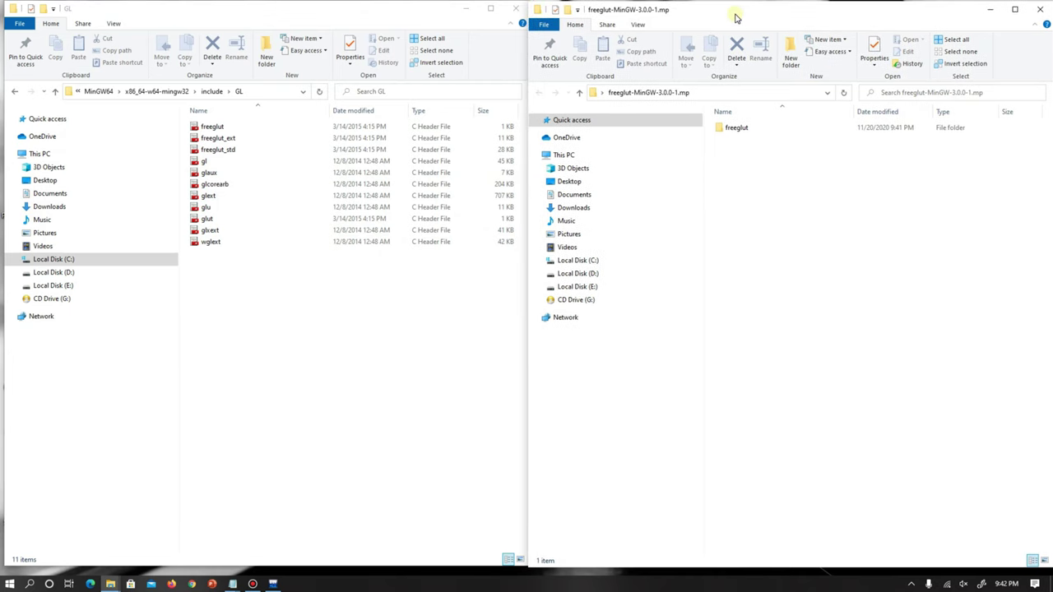
# Open freeglut\include\GL inside the extracted folder and copy all four header files: freeglut, freeglut_ext, freeglut_std and glut
pyautogui.doubleClick(734, 130)
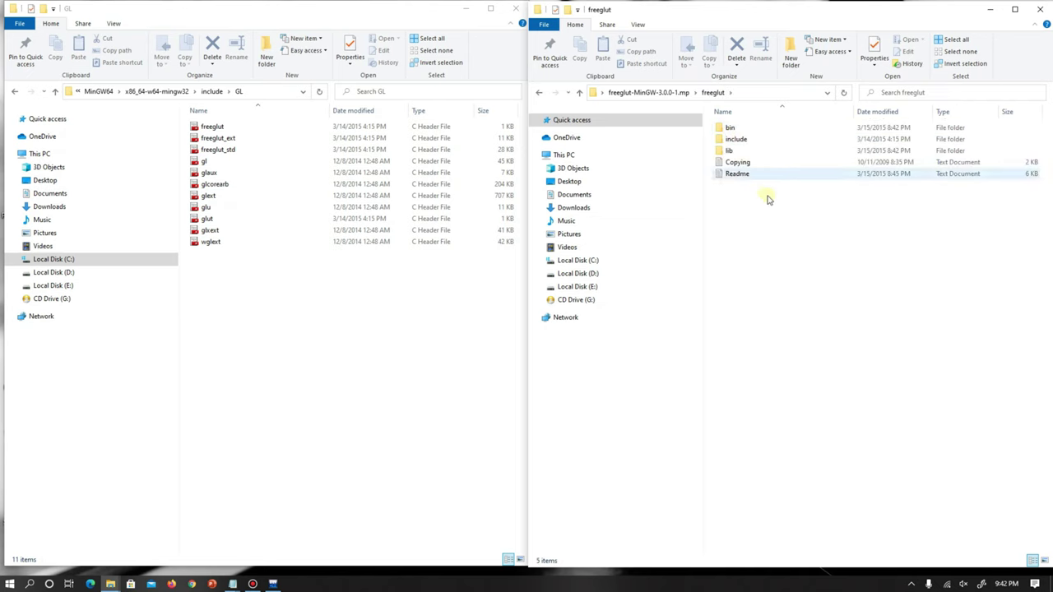
pyautogui.doubleClick(733, 140)
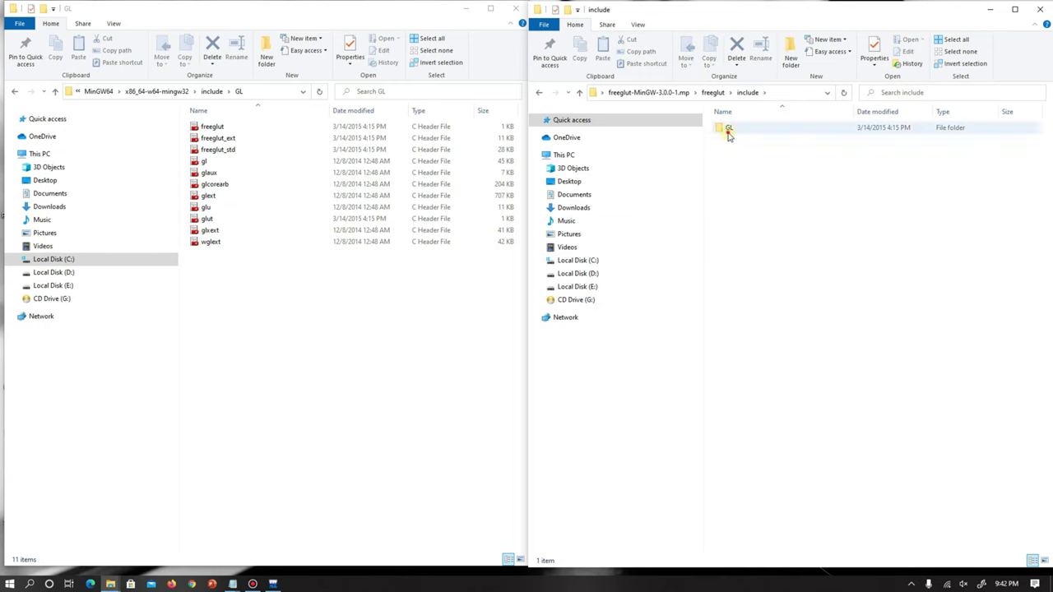
pyautogui.doubleClick(728, 132)
pyautogui.click(741, 151)
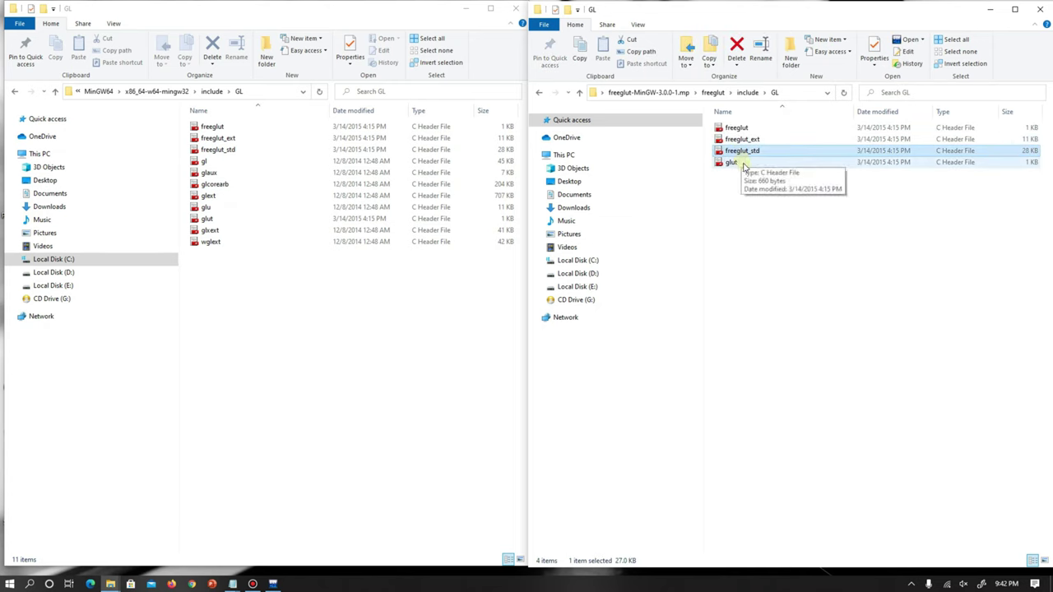
pyautogui.click(778, 229)
pyautogui.hotkey('ctrl', 'a')
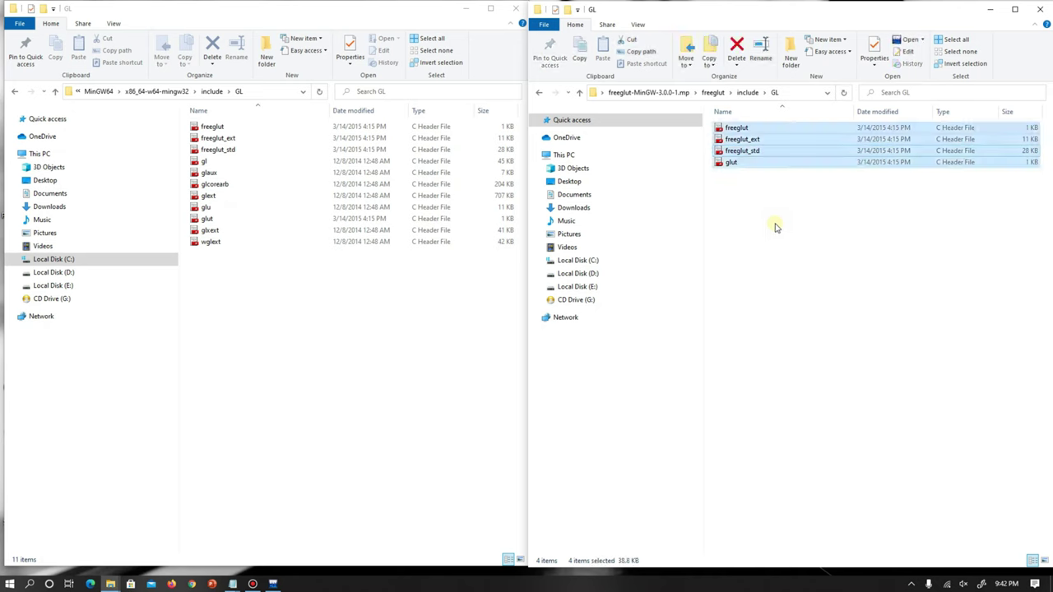
pyautogui.moveTo(769, 217); pyautogui.dragTo(717, 124)
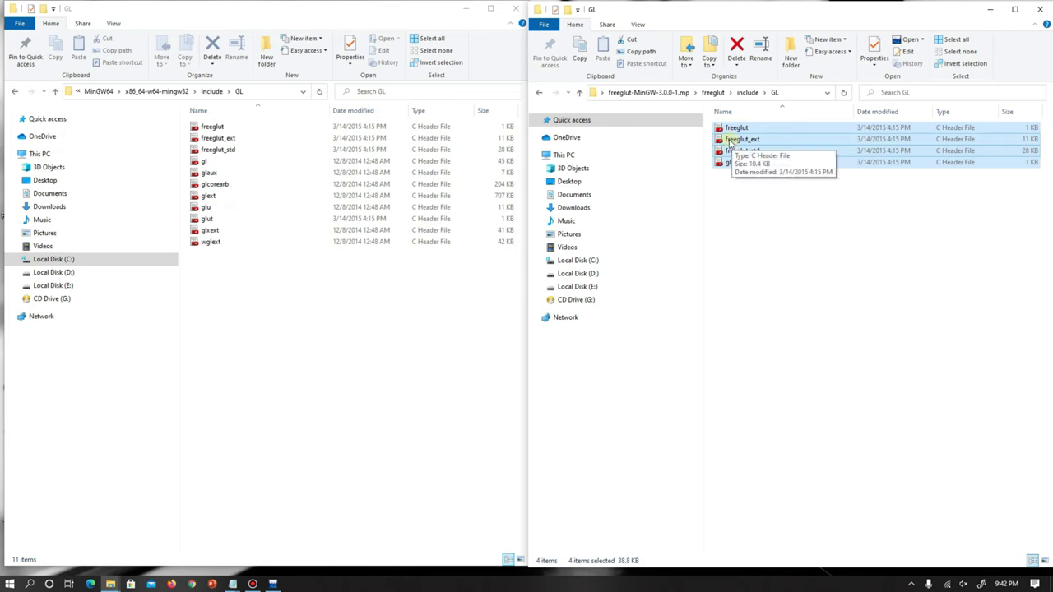
pyautogui.rightClick(731, 143)
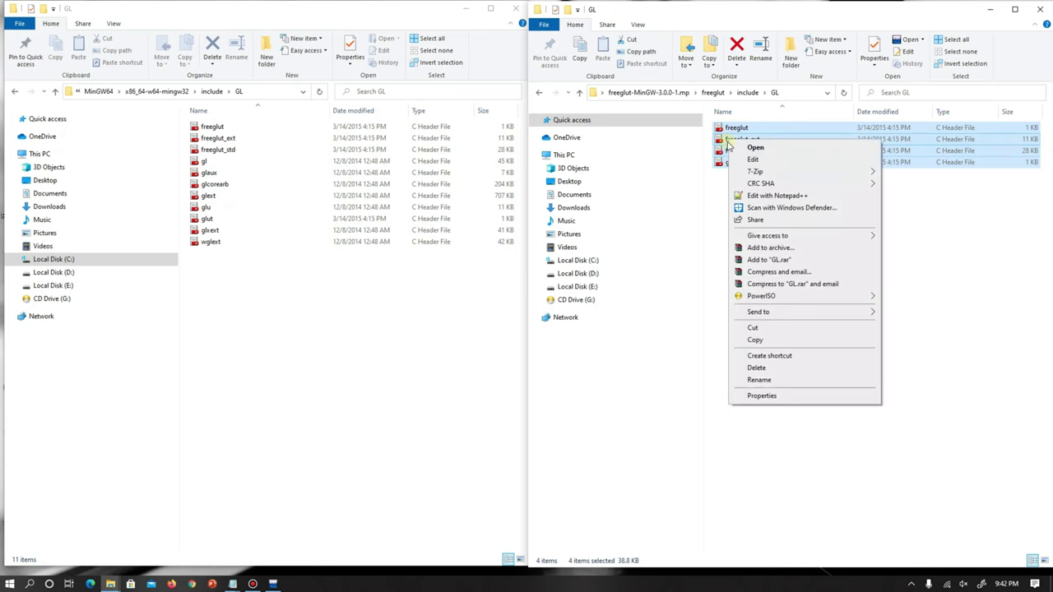
pyautogui.click(756, 340)
# Paste the copied headers into the MinGW64 include\GL folder, replacing the existing files and granting administrator permission
pyautogui.click(249, 297)
pyautogui.rightClick(248, 298)
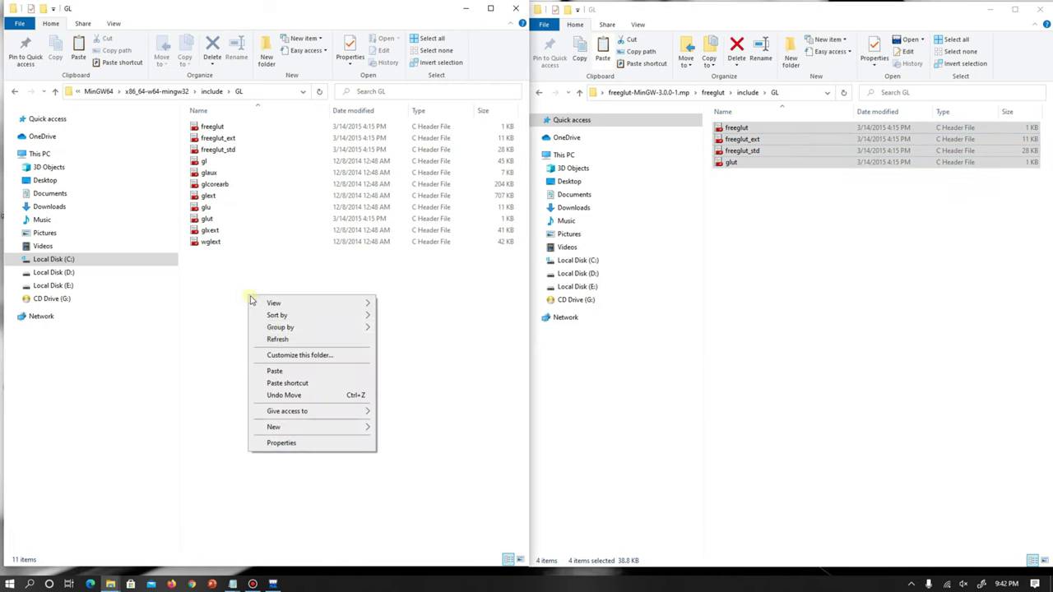
pyautogui.click(275, 371)
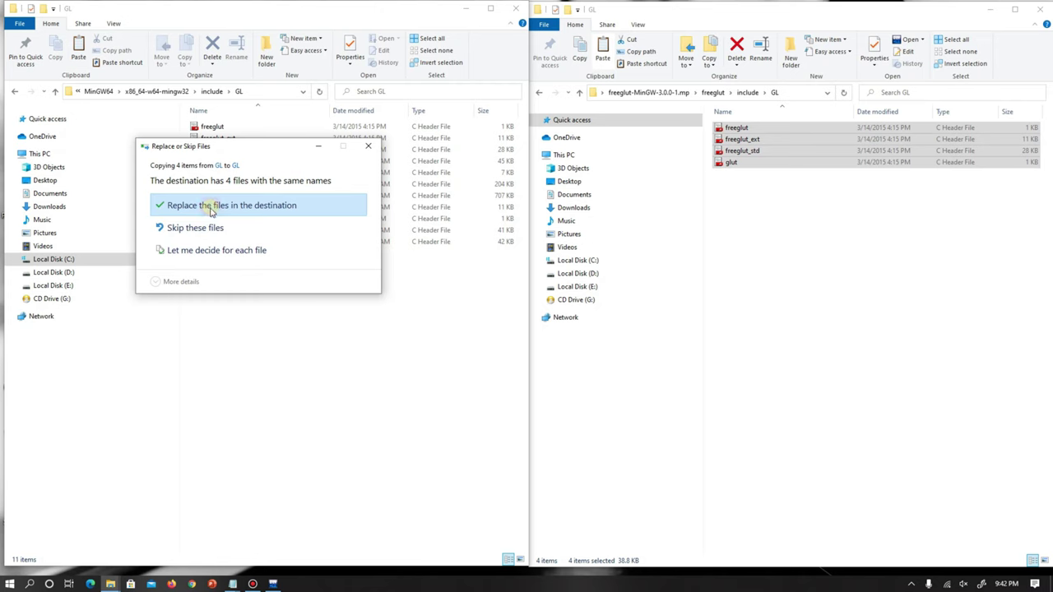
pyautogui.click(211, 209)
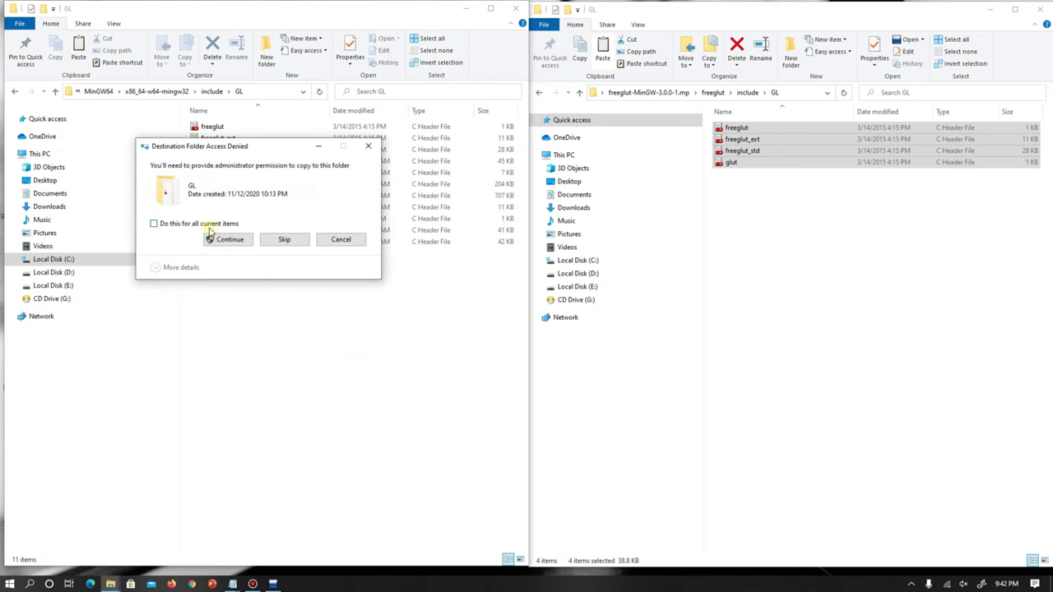
pyautogui.click(223, 240)
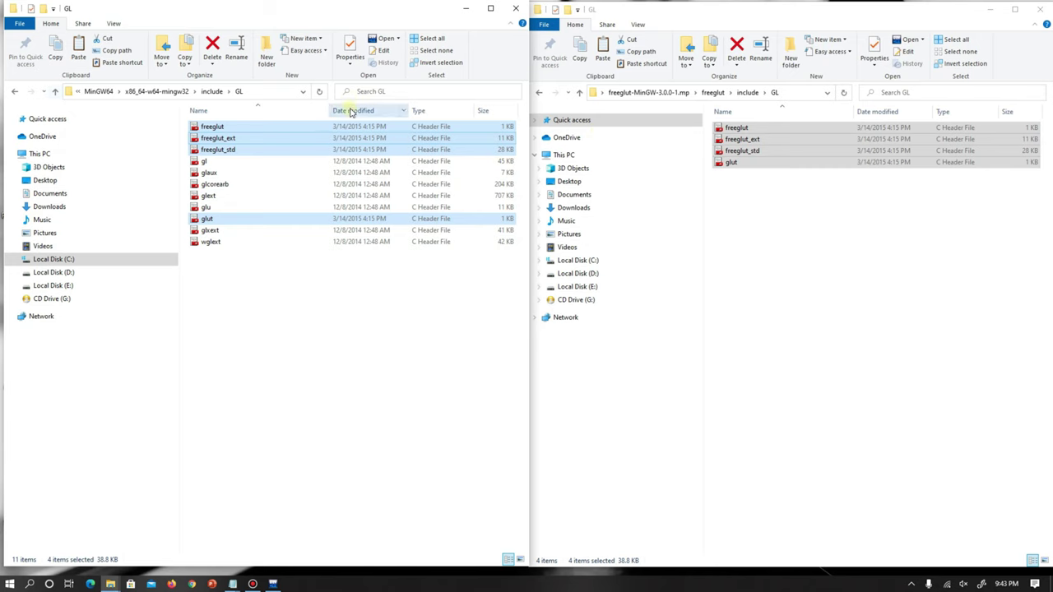
# Open freeglut\lib\x64 in the extracted package and copy libfreeglut.a and libfreeglut_static.a
pyautogui.click(579, 93)
pyautogui.click(580, 93)
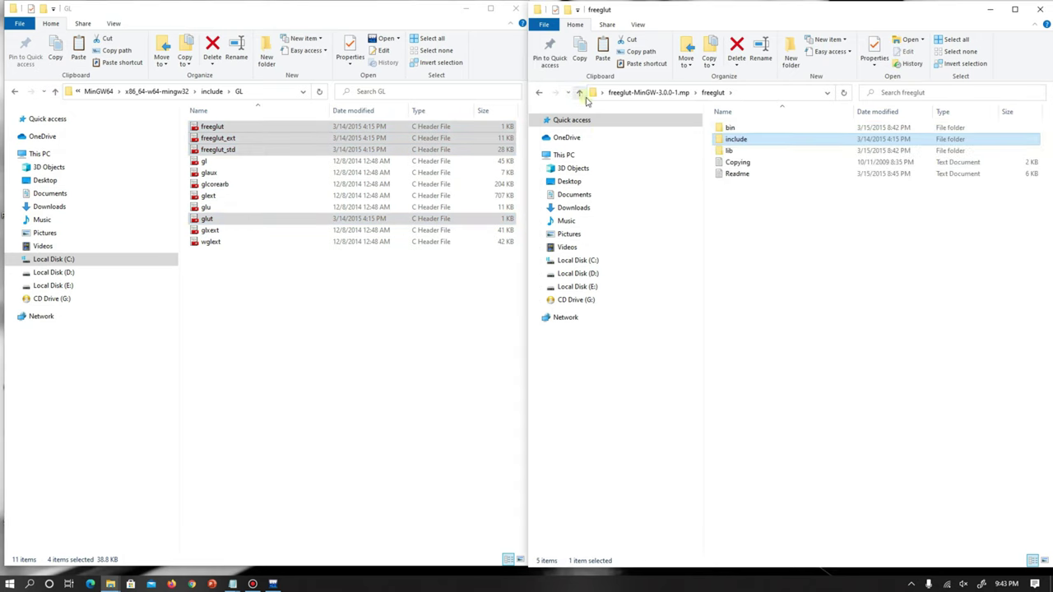
pyautogui.doubleClick(730, 151)
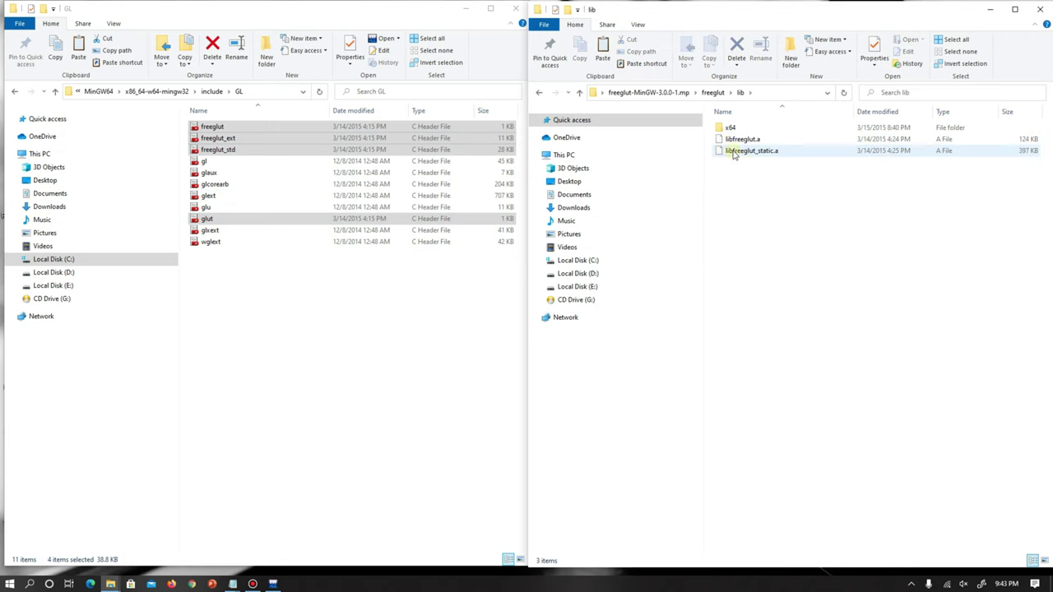
pyautogui.doubleClick(730, 129)
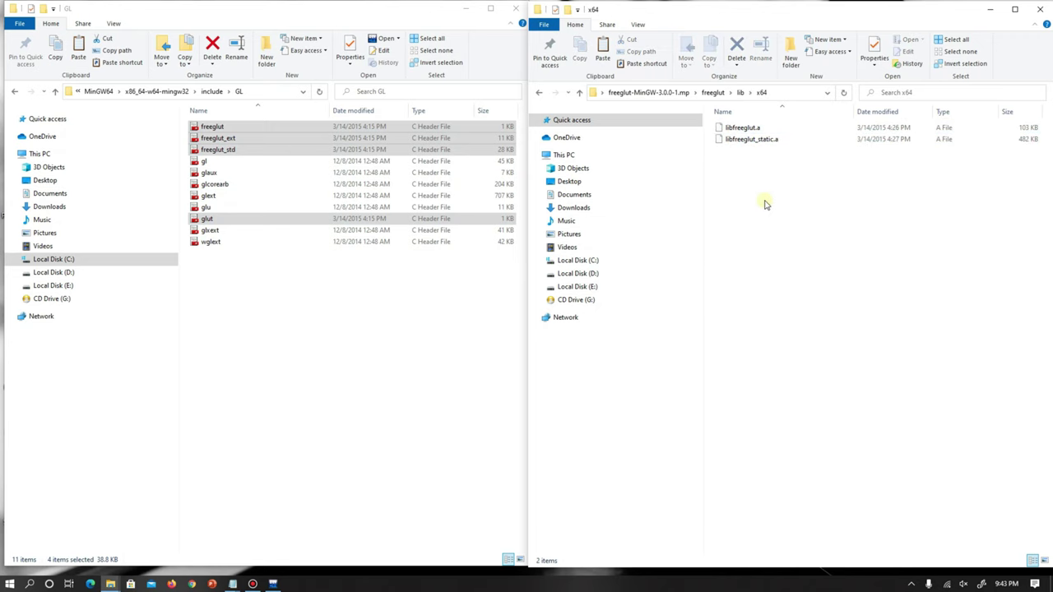
pyautogui.moveTo(761, 223); pyautogui.dragTo(716, 125)
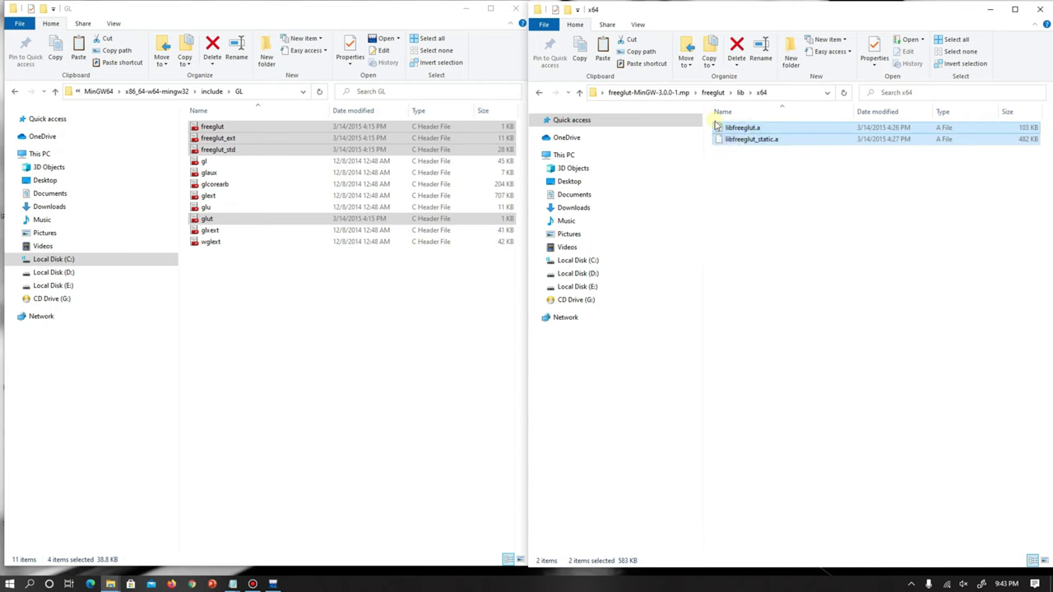
pyautogui.rightClick(734, 139)
pyautogui.click(758, 318)
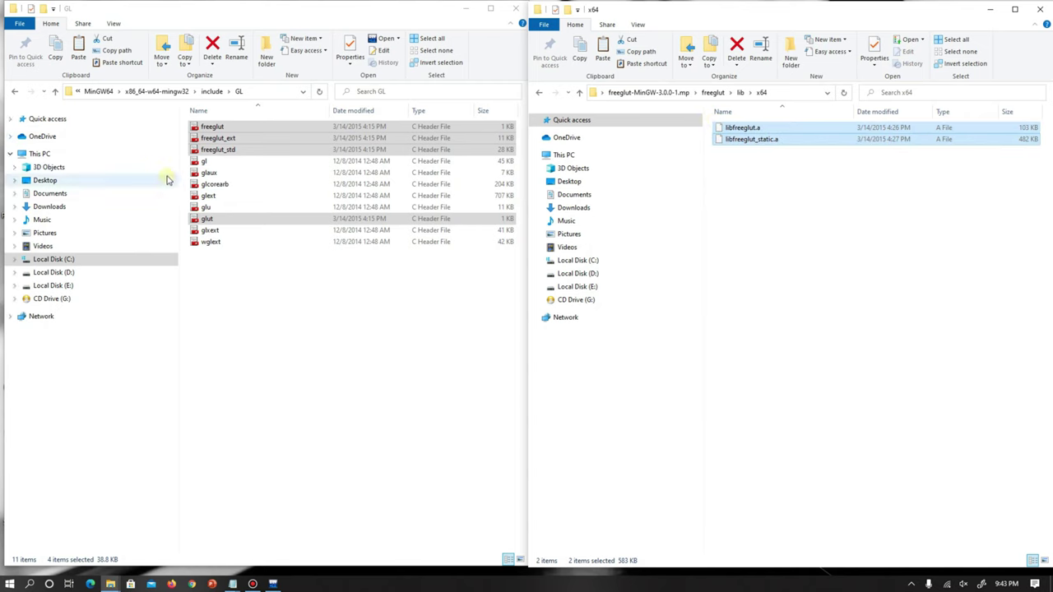
# Paste the two library files into MinGW64\x86_64-w64-mingw32\lib, replacing the existing ones and granting administrator permission for all items
pyautogui.click(54, 92)
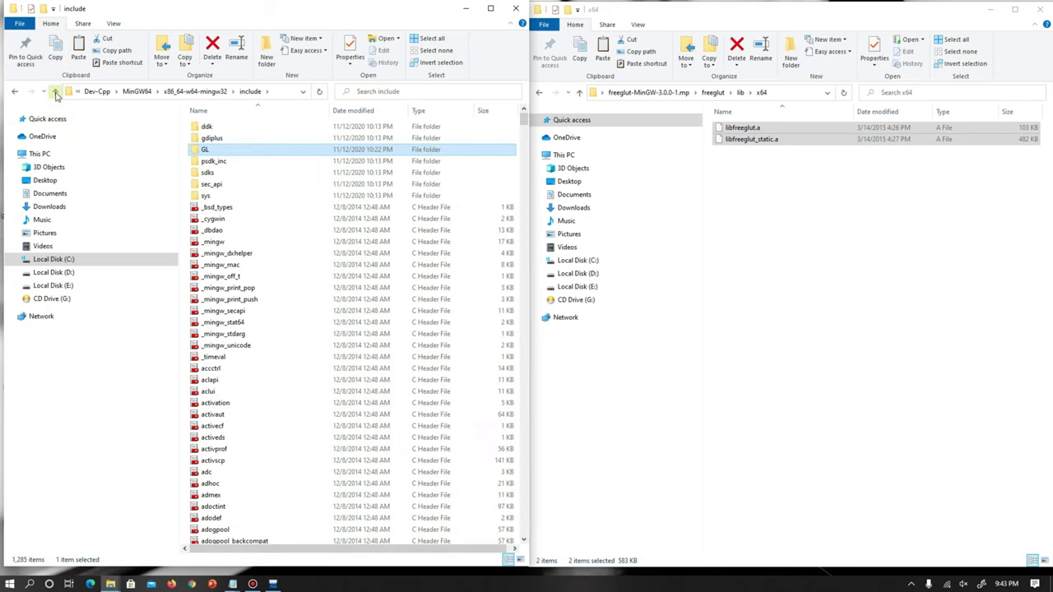
pyautogui.click(54, 92)
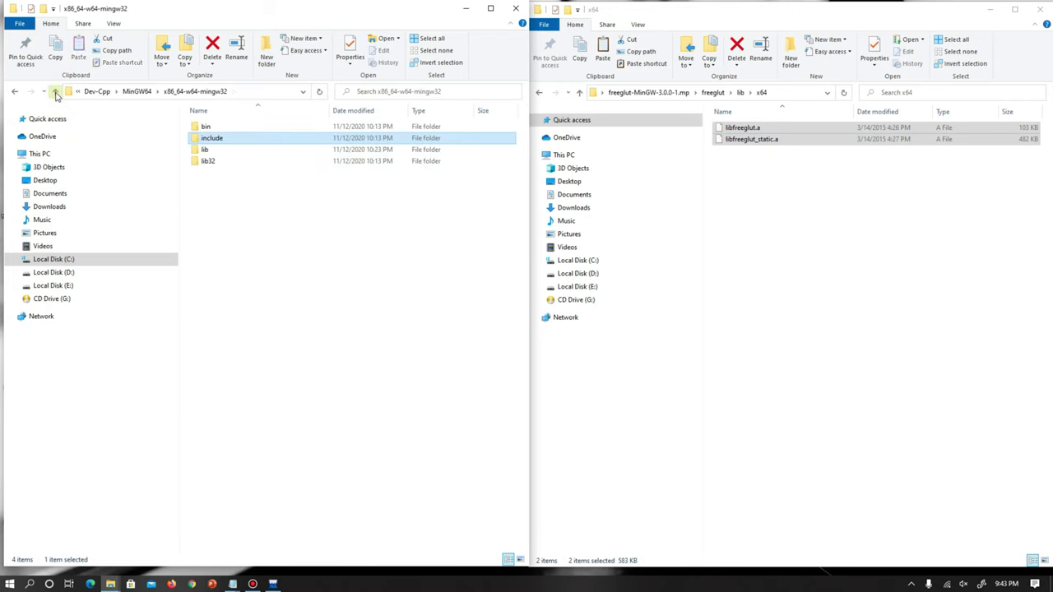
pyautogui.click(206, 150)
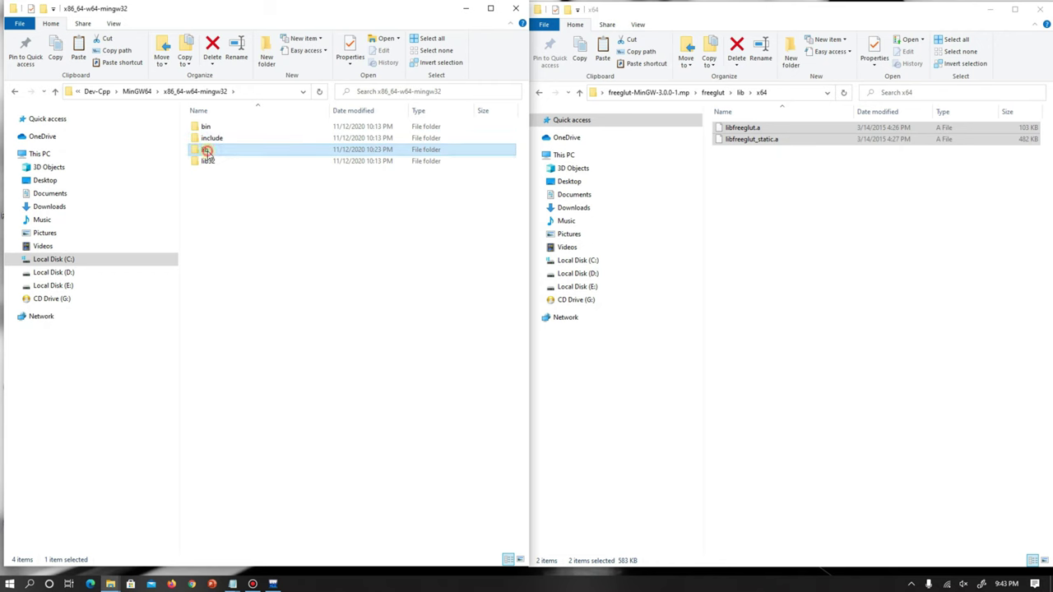
pyautogui.doubleClick(206, 150)
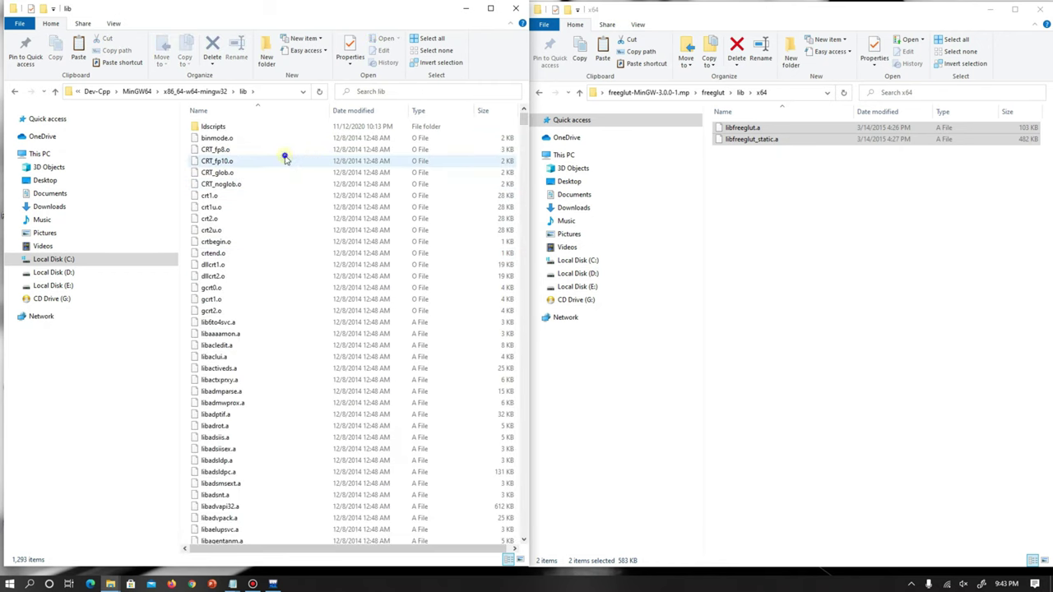
pyautogui.rightClick(284, 158)
pyautogui.click(318, 230)
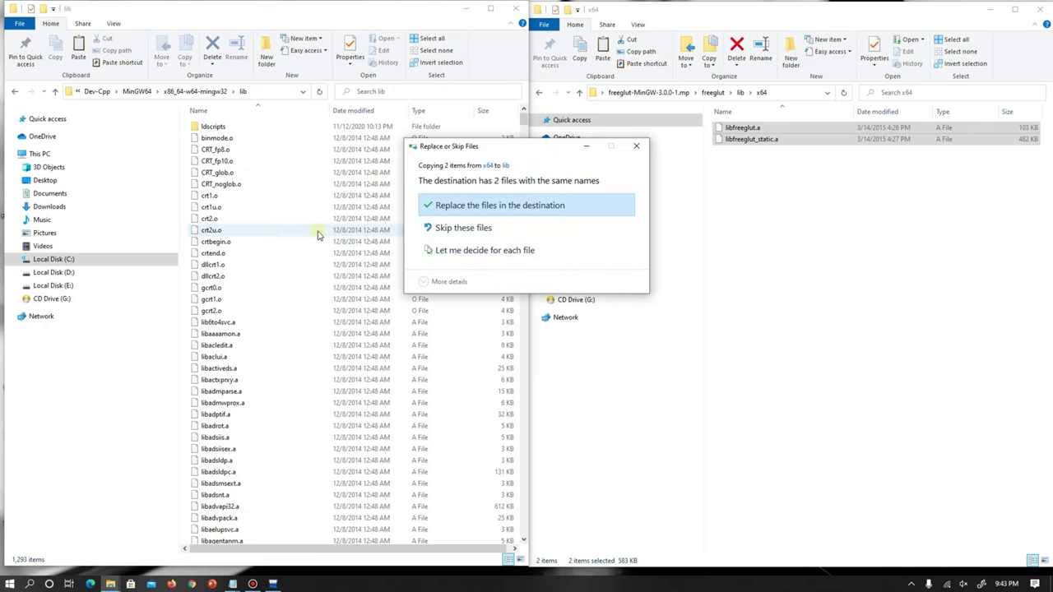
pyautogui.click(429, 205)
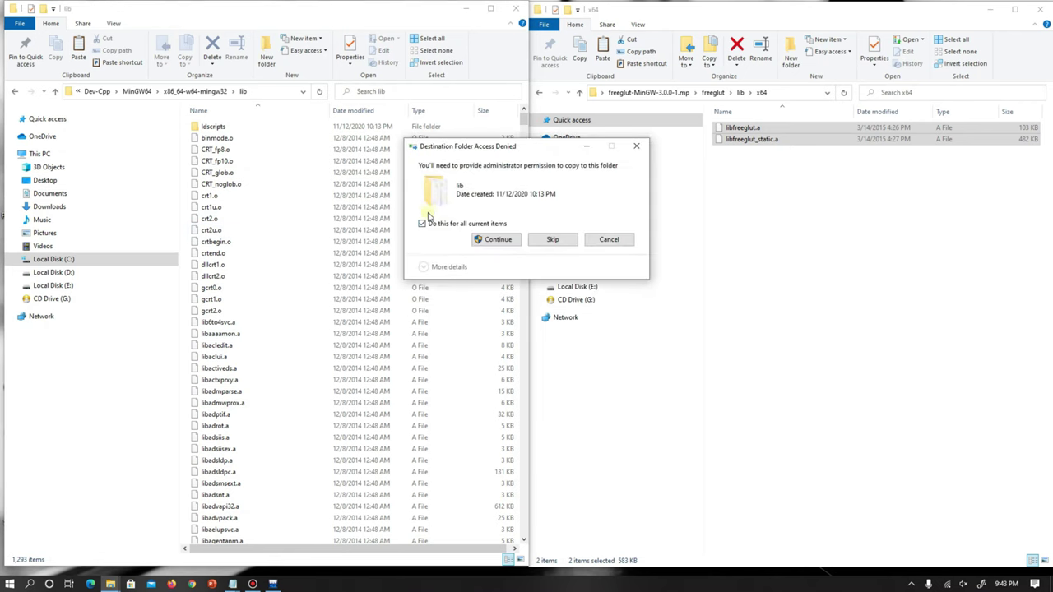
pyautogui.click(496, 239)
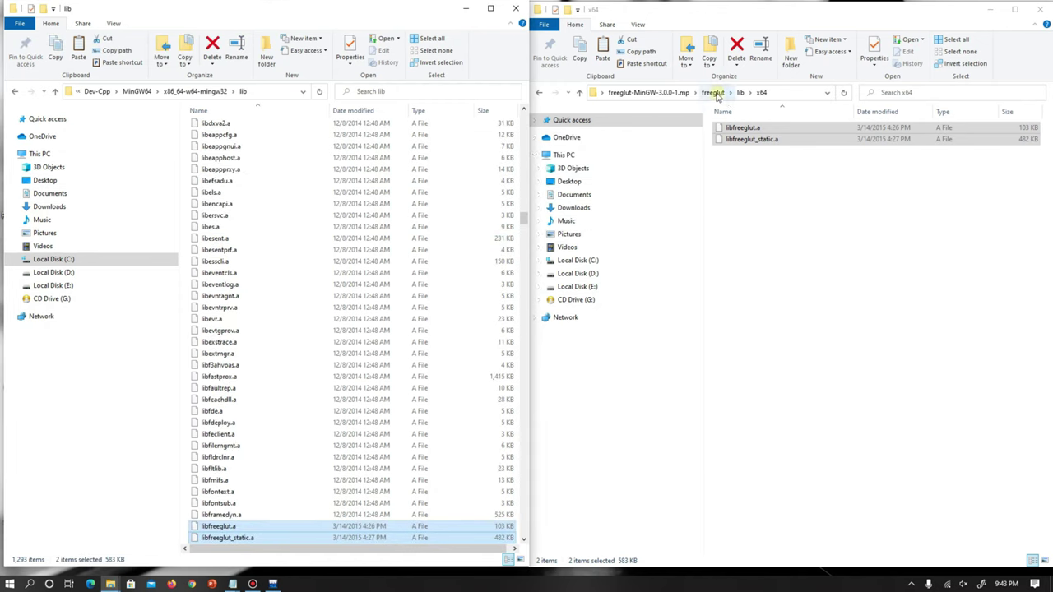
# Open freeglut\bin\x64 in the extracted package and copy freeglut.dll
pyautogui.click(714, 93)
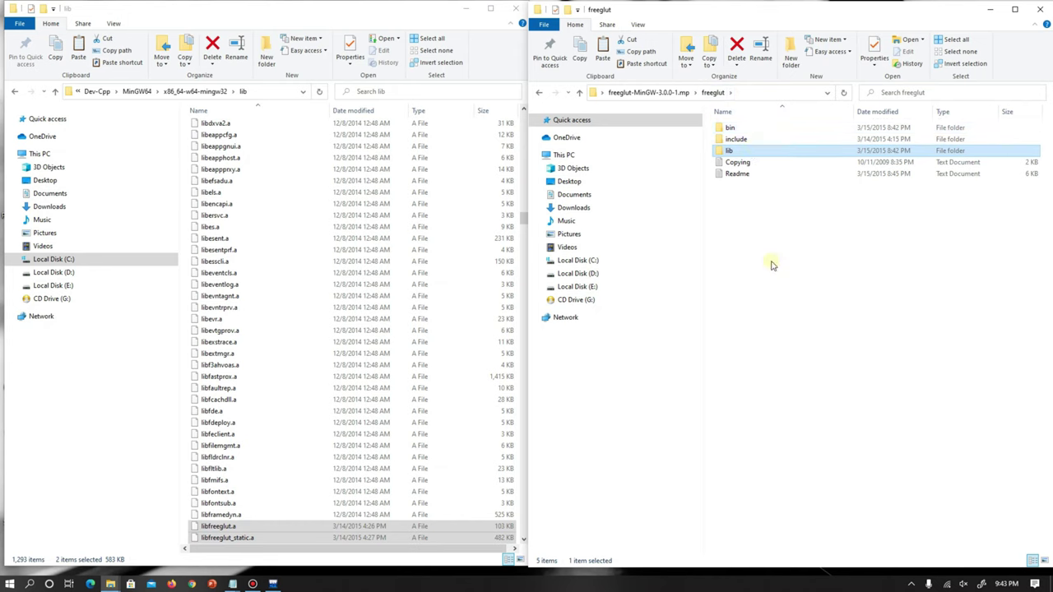
pyautogui.doubleClick(729, 128)
pyautogui.click(729, 129)
pyautogui.doubleClick(729, 129)
pyautogui.click(734, 131)
pyautogui.rightClick(735, 134)
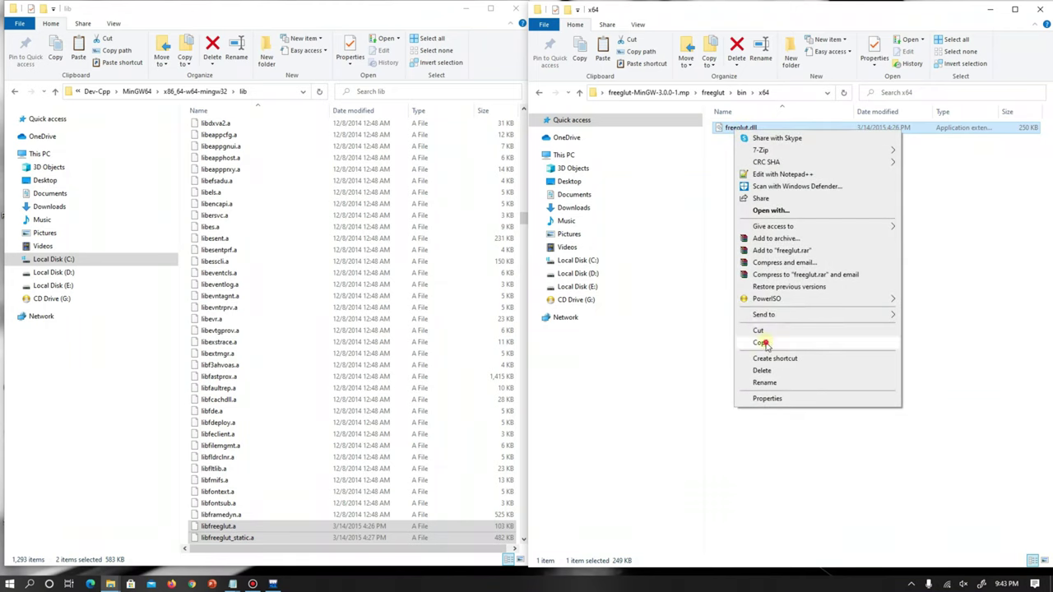
pyautogui.click(764, 342)
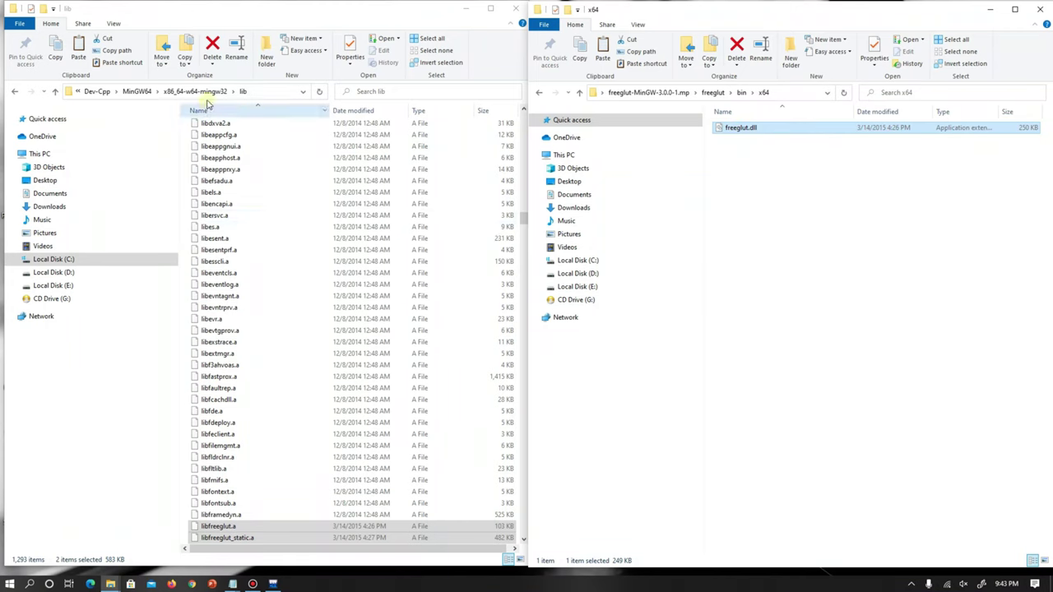
# Go to C:\Windows\System32 in the File Explorer window that shows the MinGW64 lib folder
pyautogui.click(260, 92)
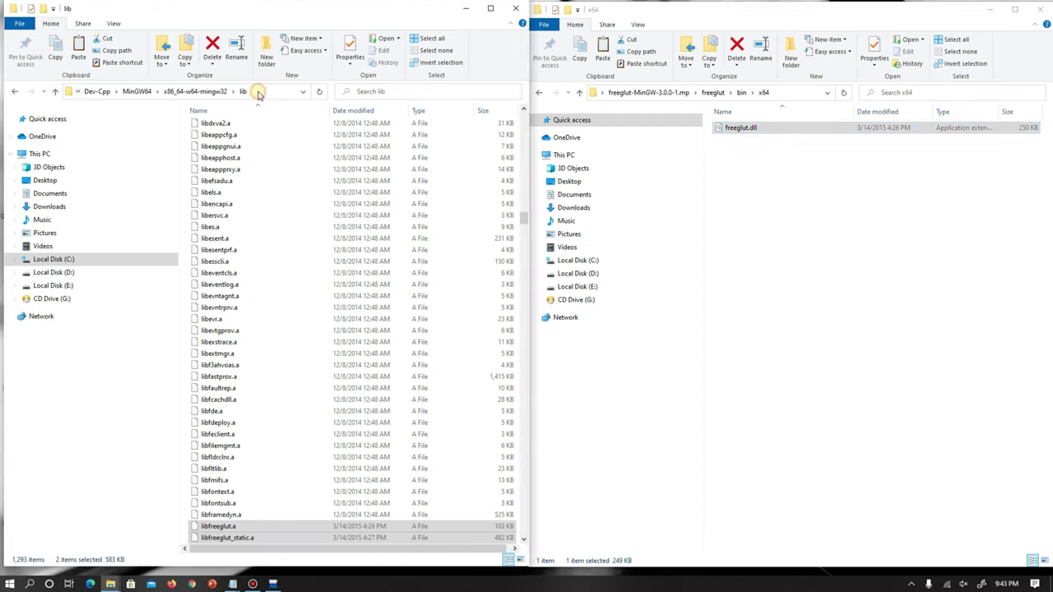
pyautogui.write('c')
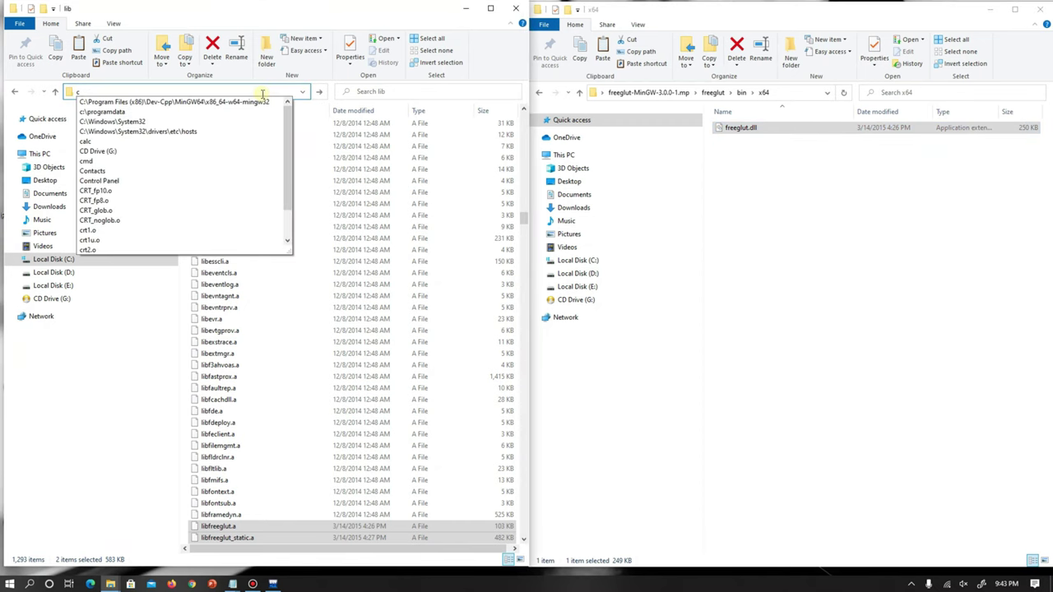
pyautogui.write(':window')
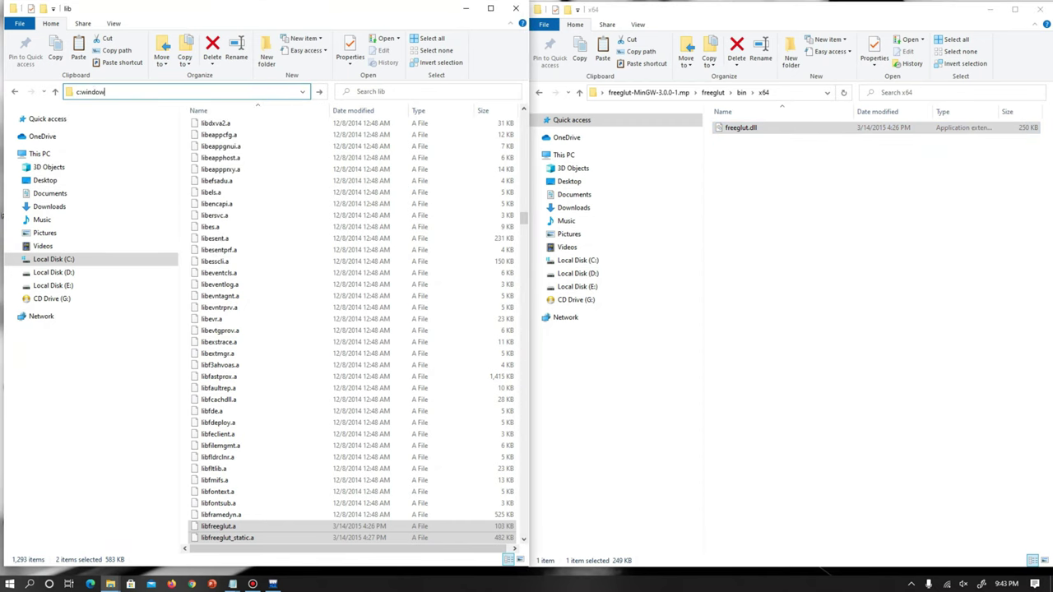
pyautogui.press('BackSpace')
pyautogui.press('BackSpace')
pyautogui.press('BackSpace')
pyautogui.press('BackSpace')
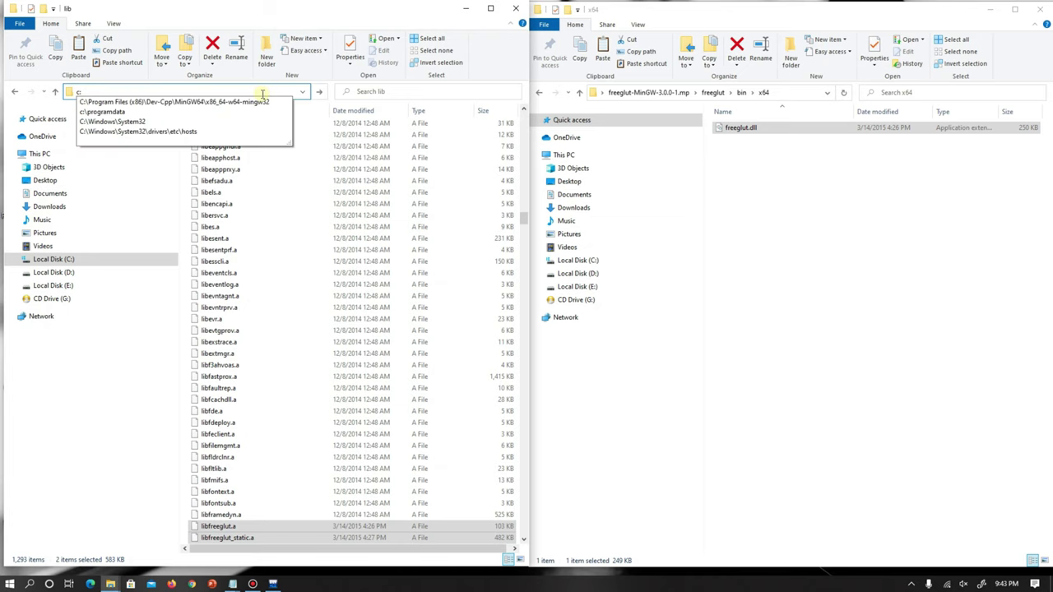
pyautogui.write(':\\w')
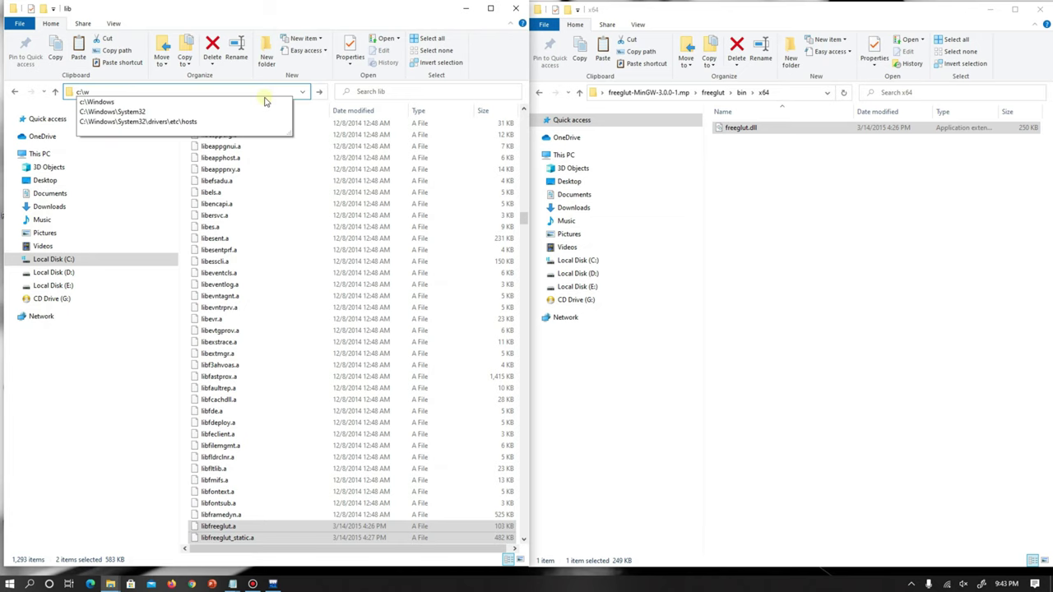
pyautogui.click(153, 113)
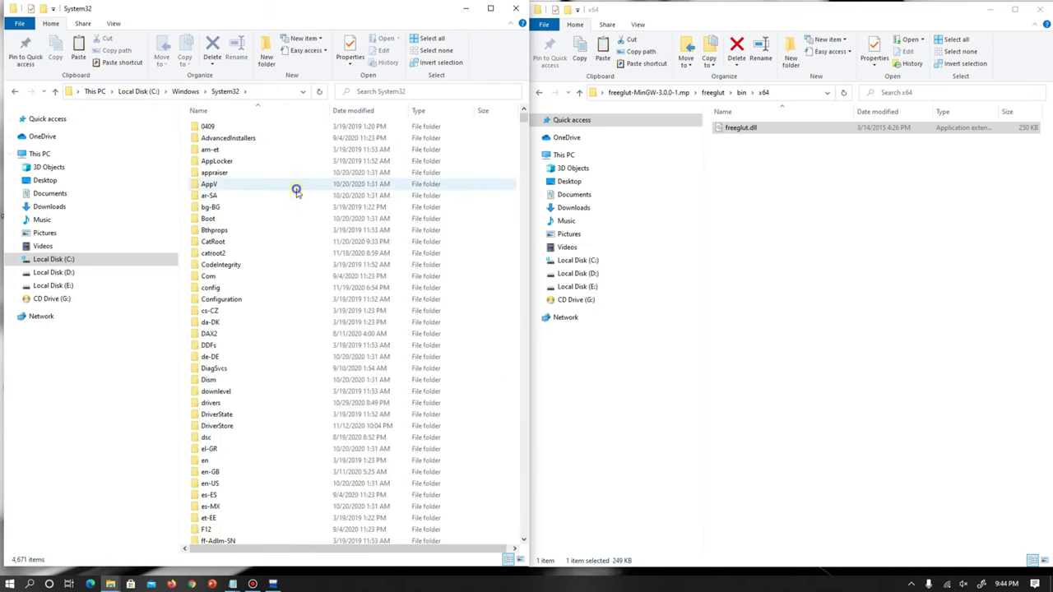
# Paste freeglut.dll into System32, replacing the existing file, and close the File Explorer windows
pyautogui.rightClick(297, 191)
pyautogui.click(319, 252)
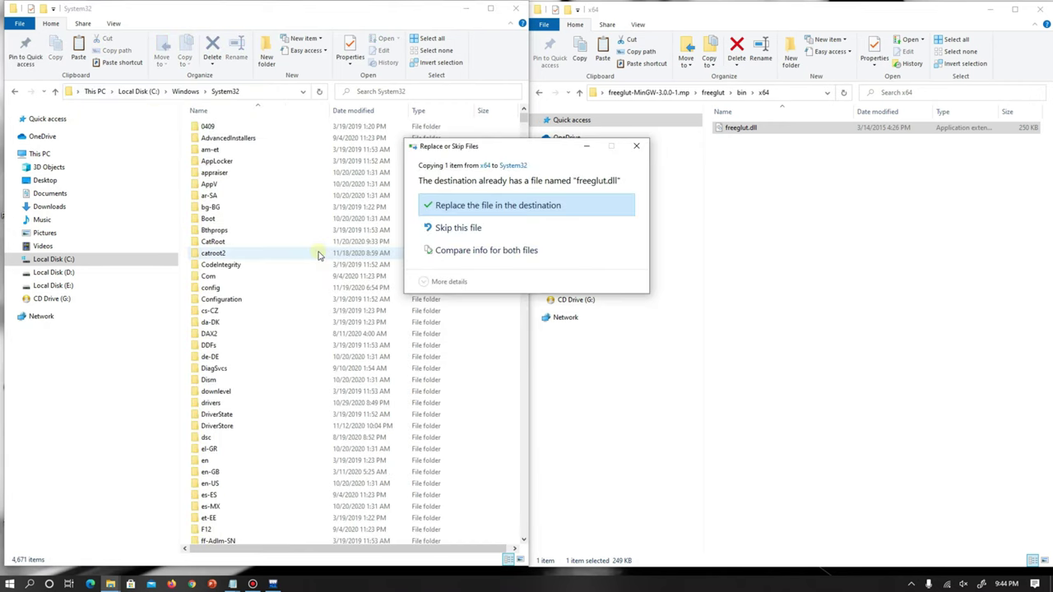
pyautogui.click(461, 205)
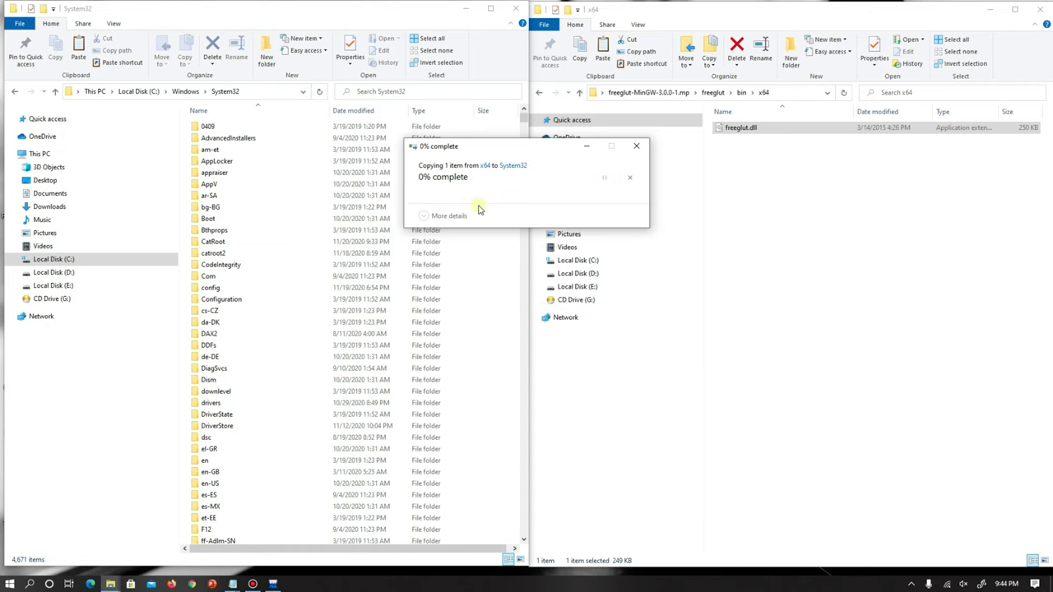
pyautogui.click(490, 219)
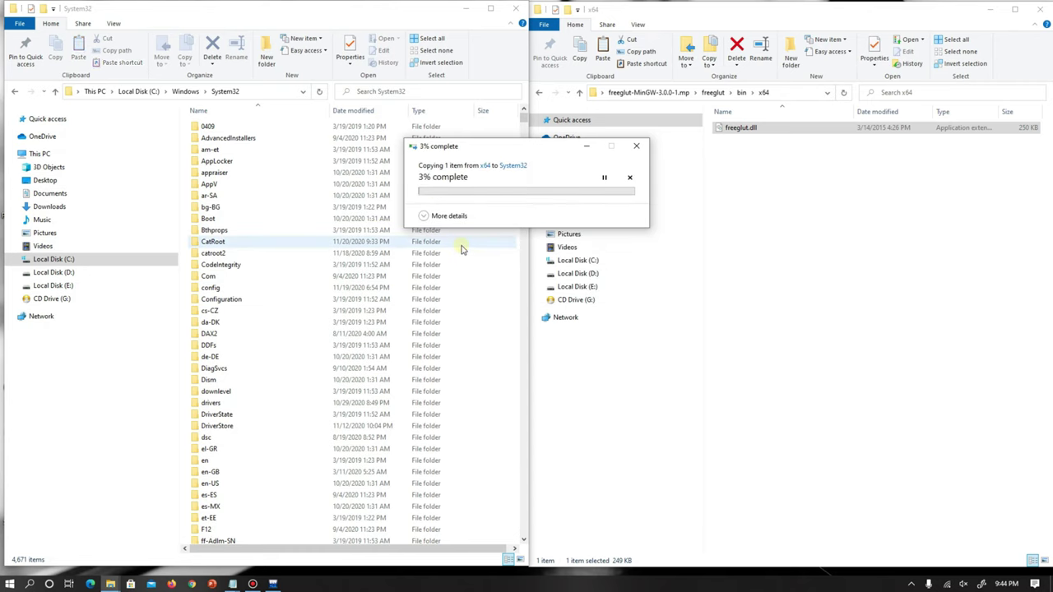
pyautogui.click(518, 10)
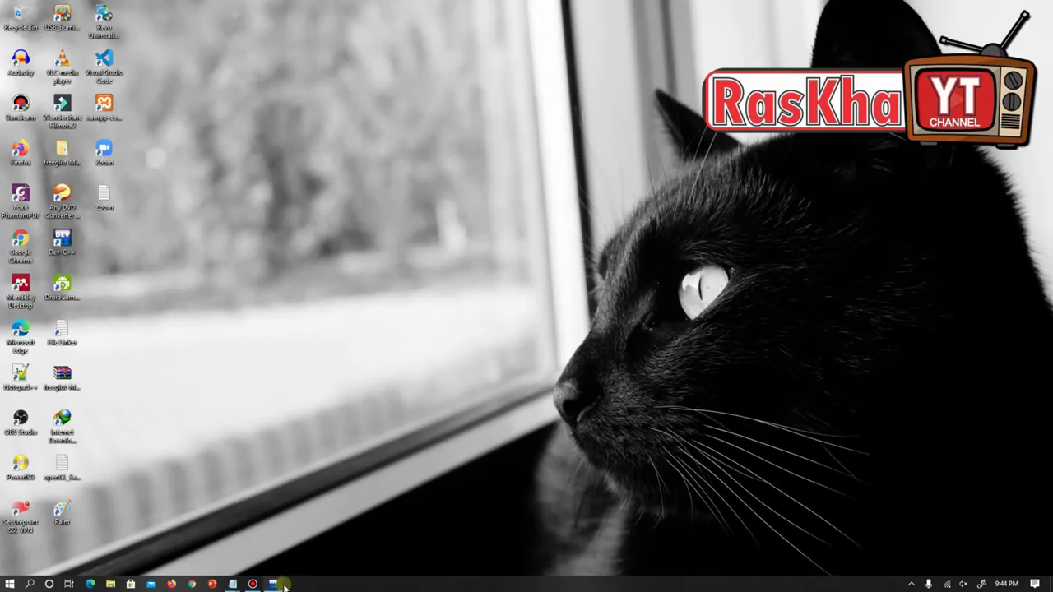
# Switch to Dev-C++ and create a new C++ Console Application project named openGL_Sample
pyautogui.click(274, 584)
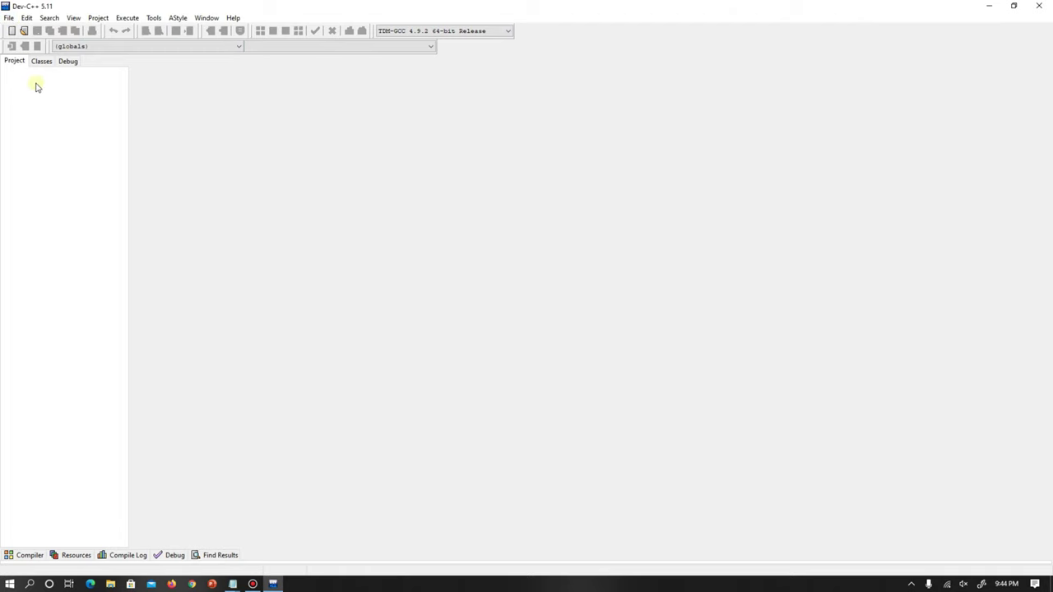
pyautogui.click(8, 18)
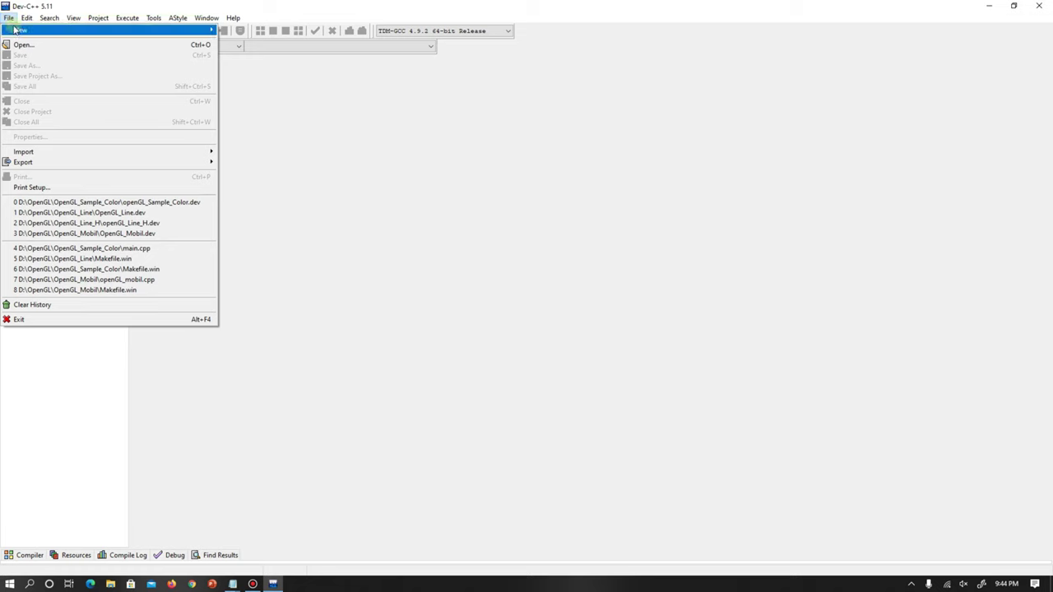
pyautogui.moveTo(13, 31)
pyautogui.click(233, 41)
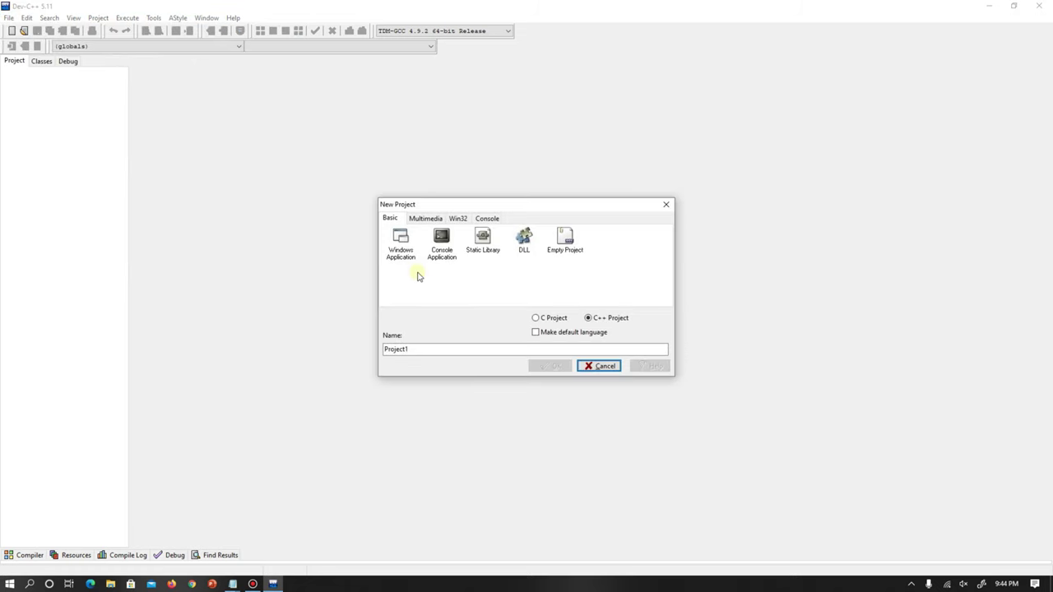
pyautogui.click(392, 219)
pyautogui.click(444, 237)
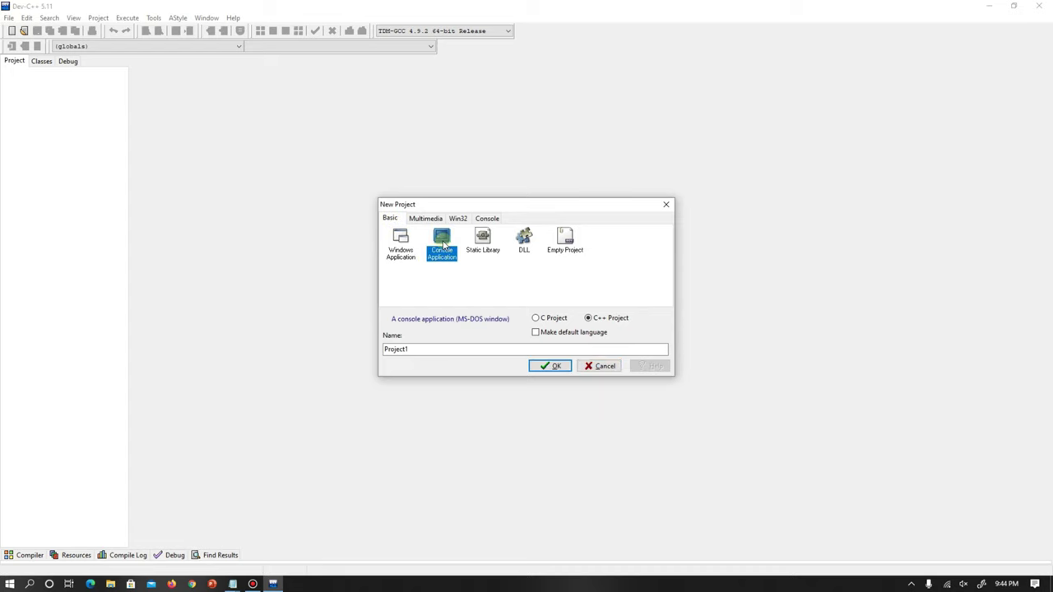
pyautogui.doubleClick(439, 350)
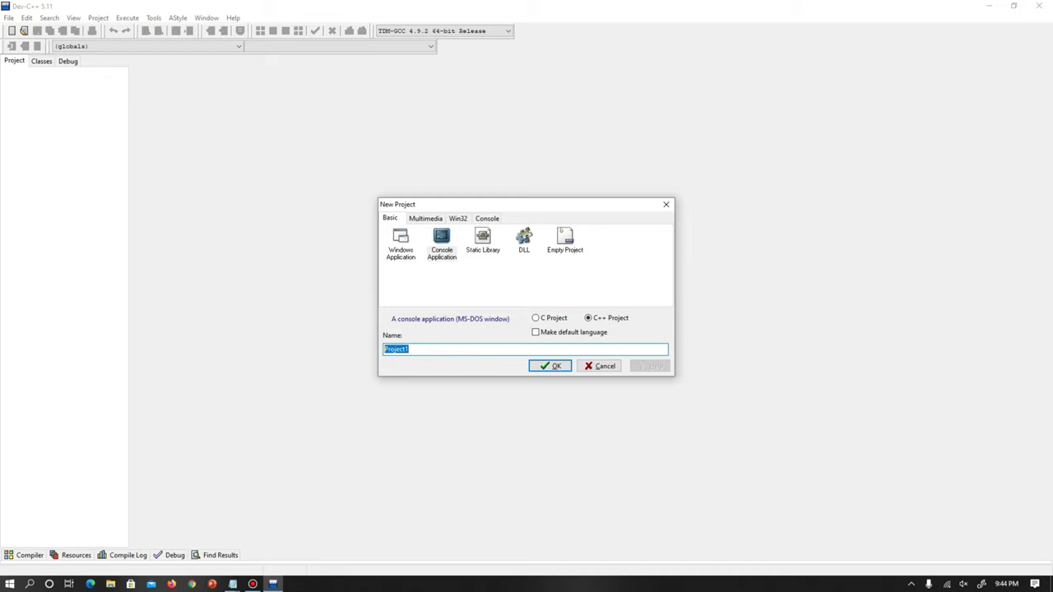
pyautogui.write('openGL_Sample')
pyautogui.click(554, 367)
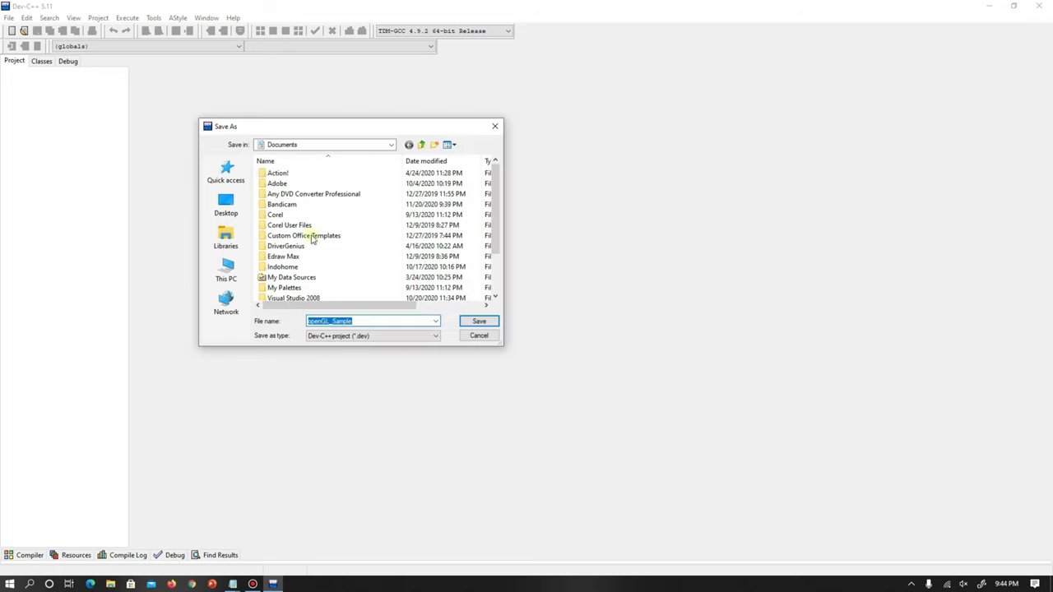
# Save the project file in a new Desktop folder named openGL_Sample and expand the project tree
pyautogui.click(230, 206)
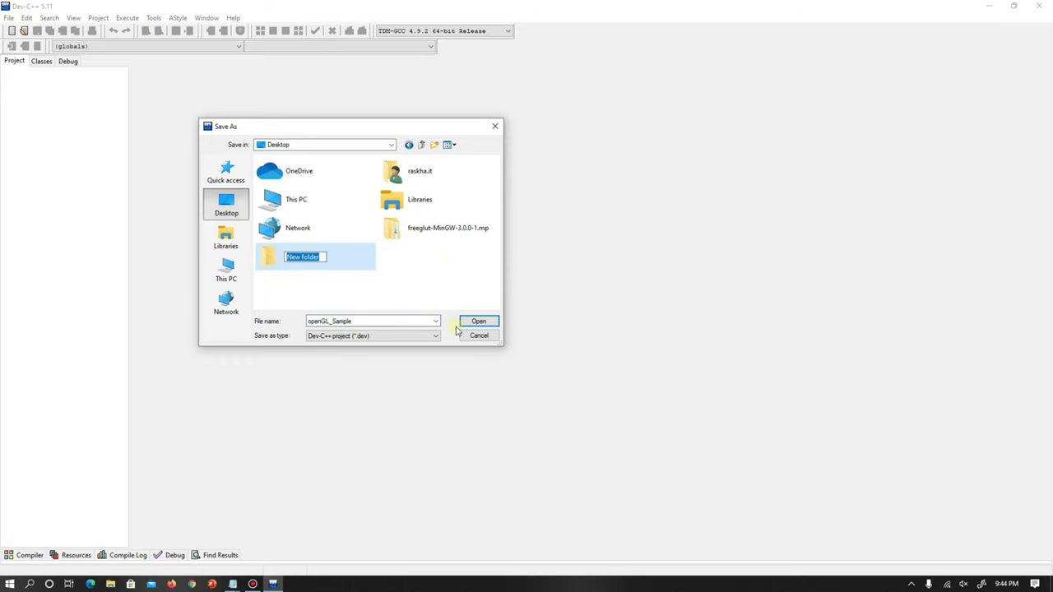
pyautogui.write('openGL_Sample')
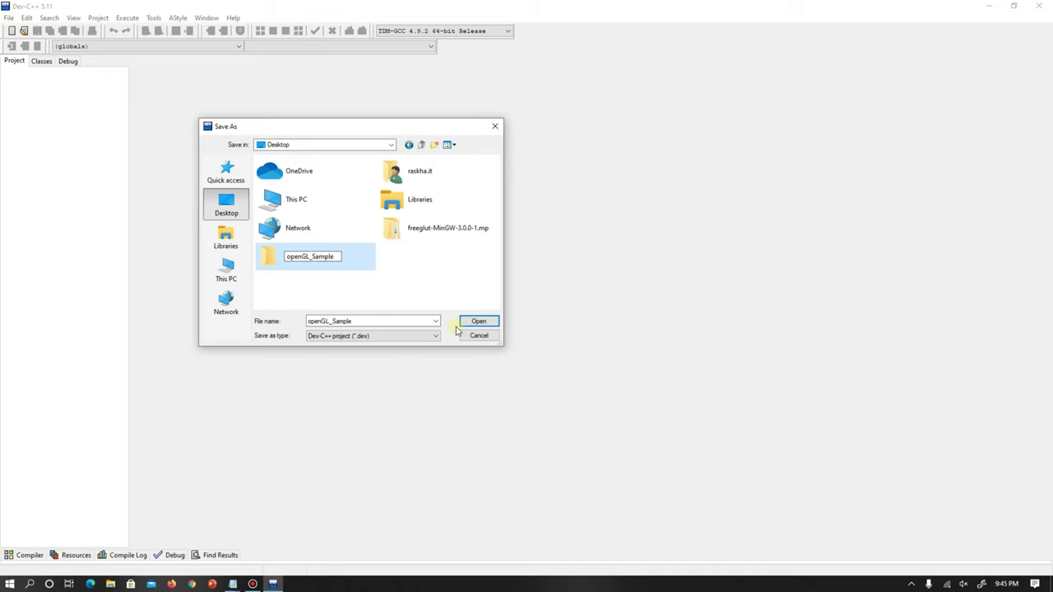
pyautogui.click(481, 324)
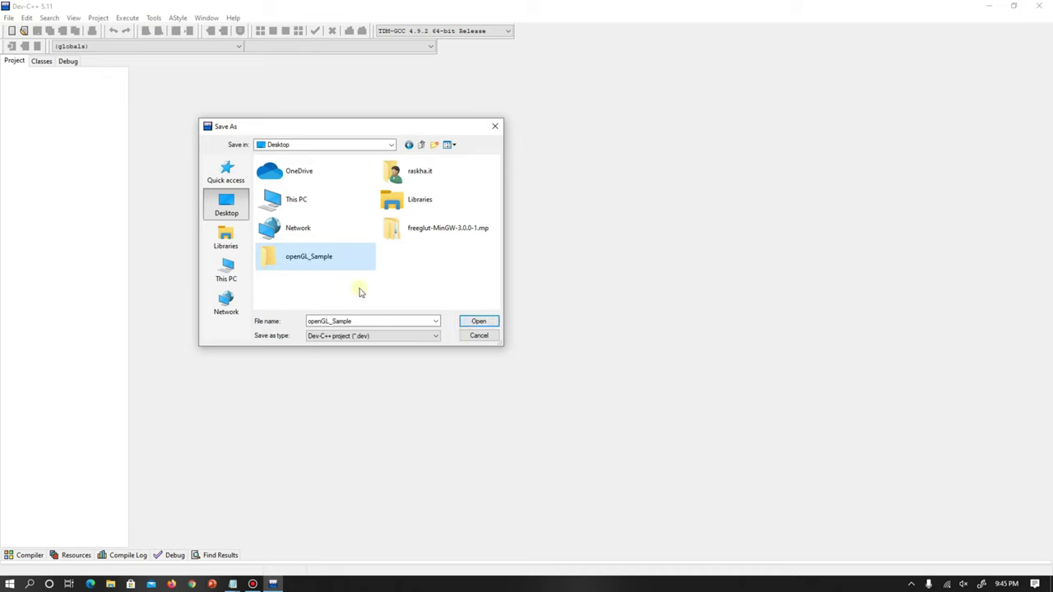
pyautogui.doubleClick(312, 263)
pyautogui.click(478, 322)
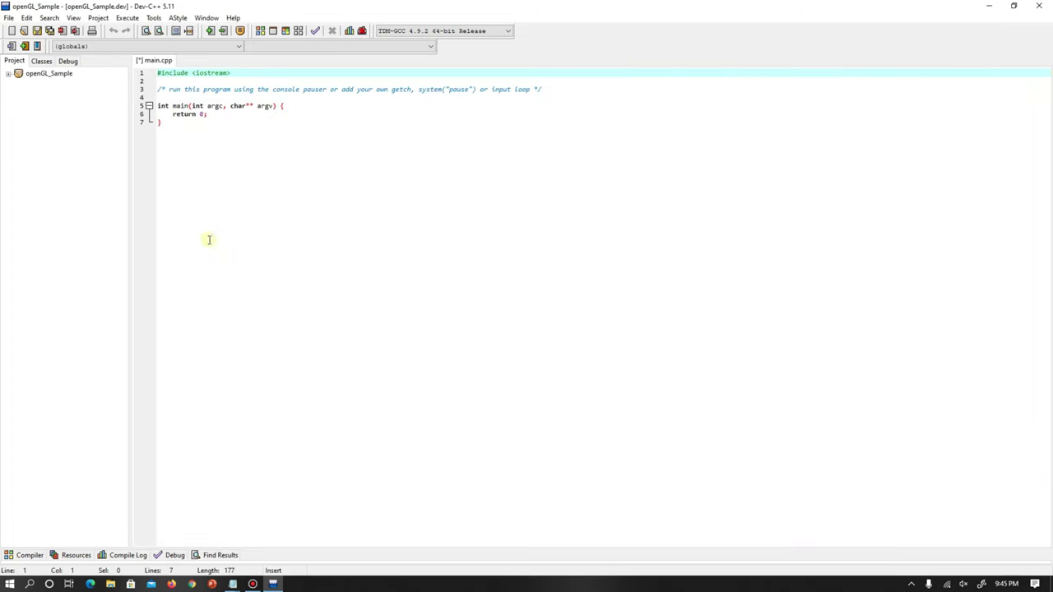
pyautogui.click(8, 74)
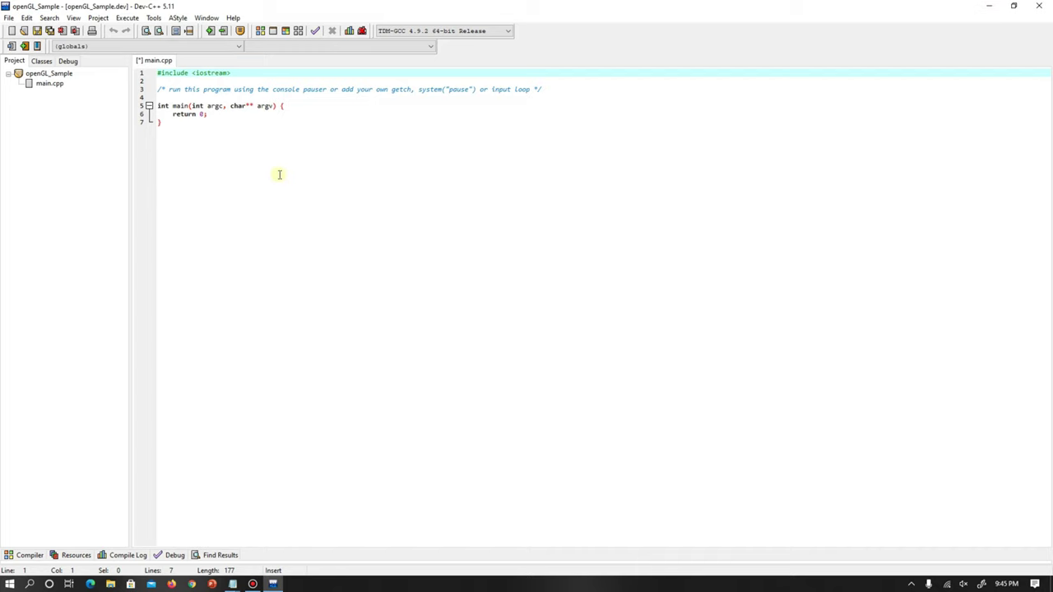
# Switch to the File Linker document in Notepad and copy the linker flags -lopengl32, -lfreeglut and -lglu32
pyautogui.click(991, 8)
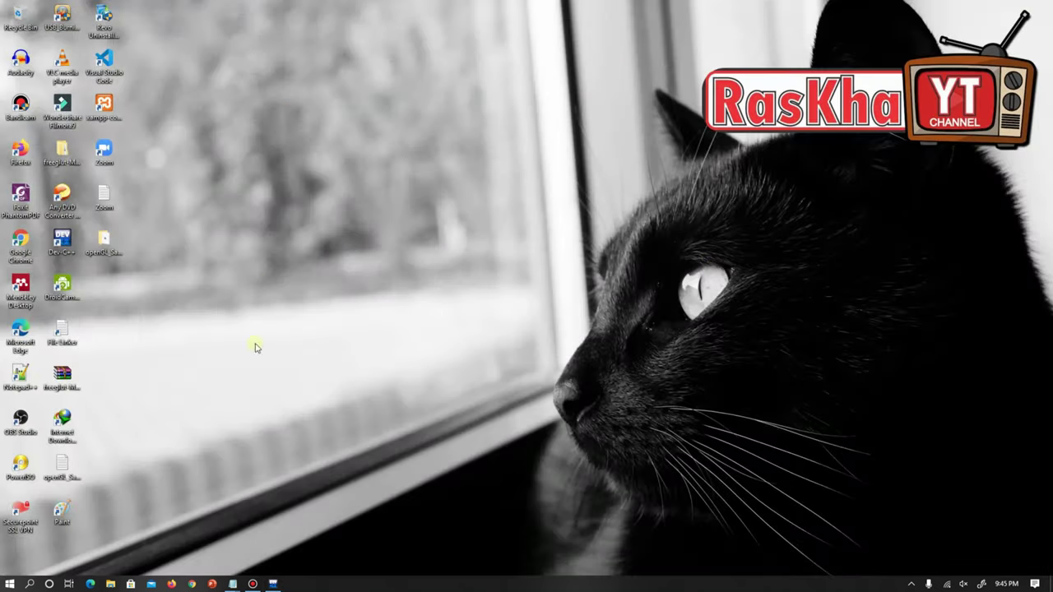
pyautogui.moveTo(234, 586)
pyautogui.click(185, 535)
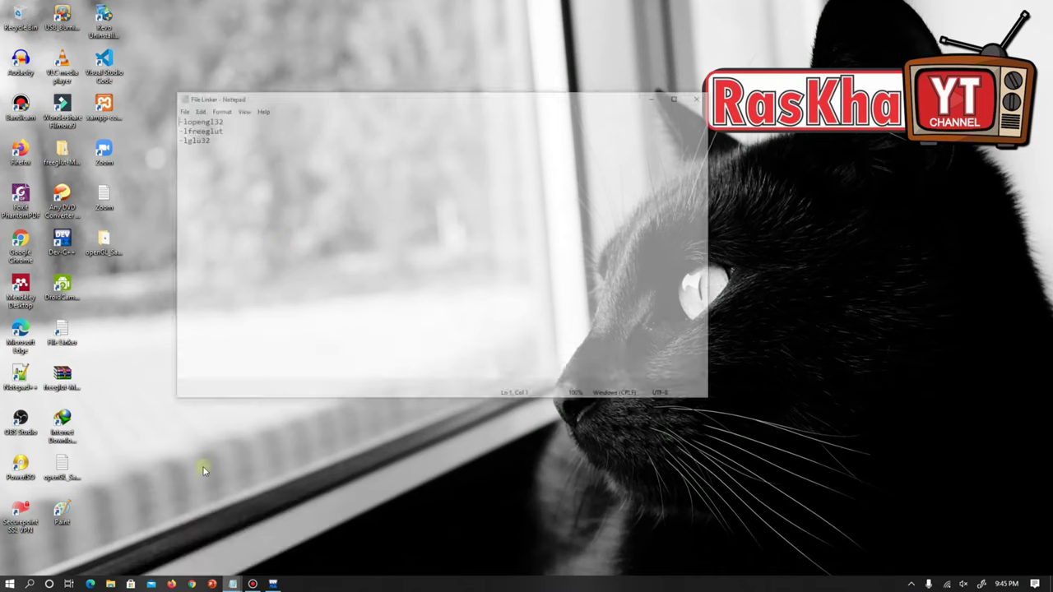
pyautogui.moveTo(225, 99); pyautogui.dragTo(155, 59)
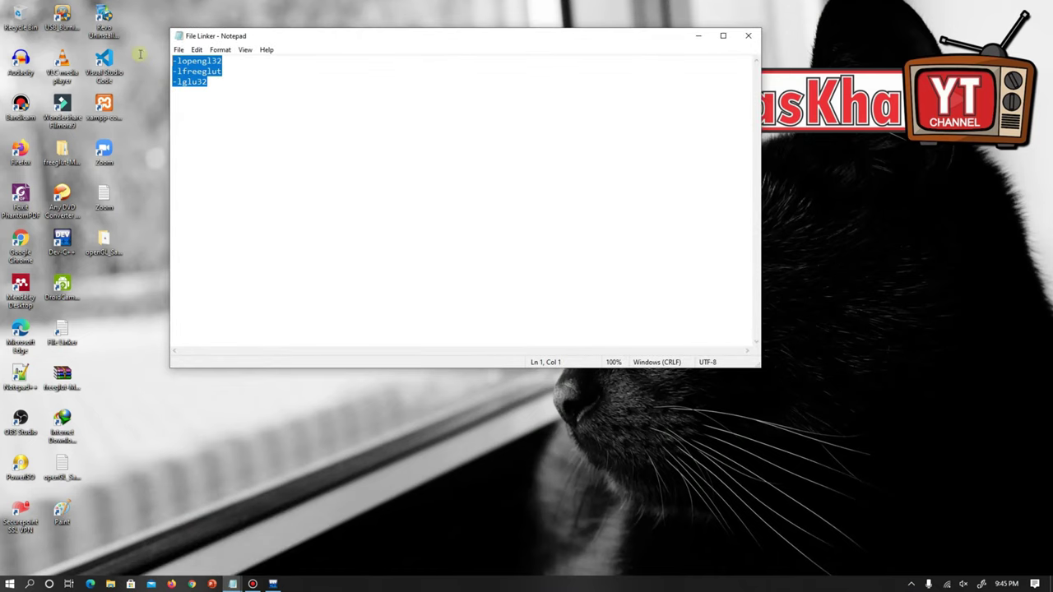
pyautogui.rightClick(190, 62)
pyautogui.click(211, 97)
pyautogui.rightClick(196, 71)
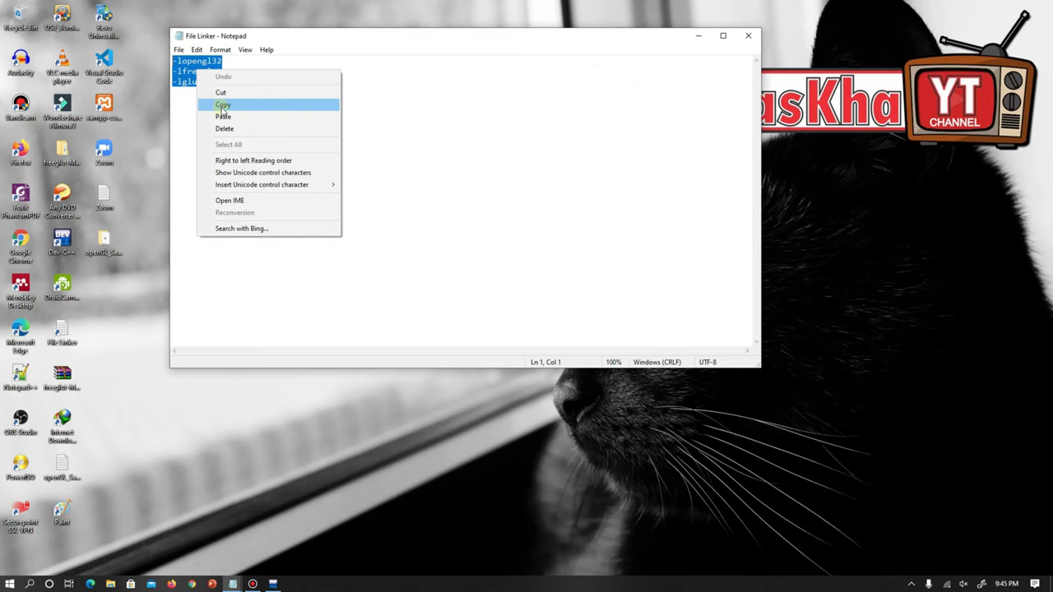
pyautogui.click(222, 106)
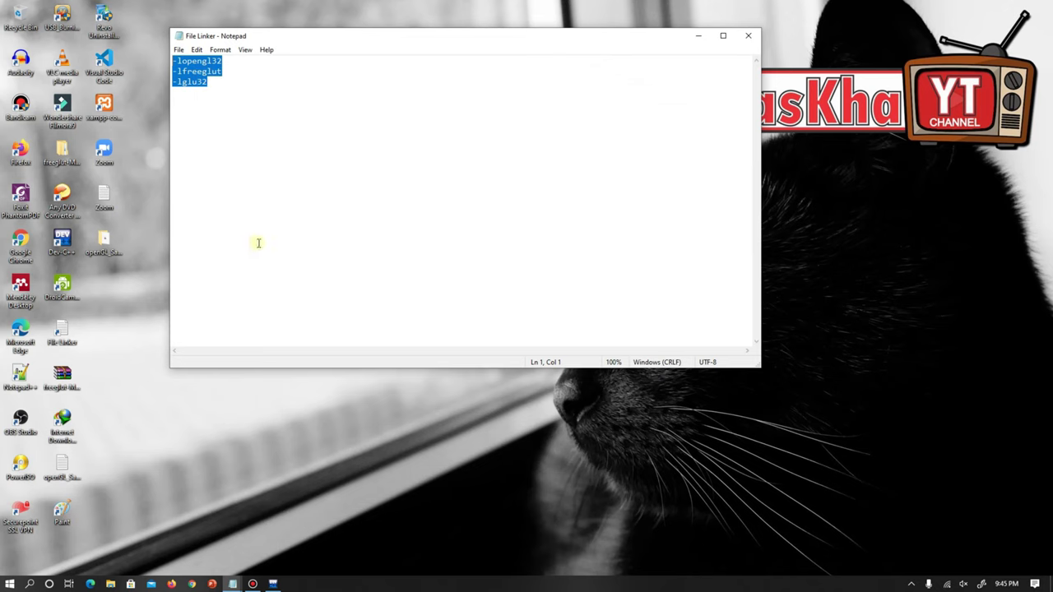
pyautogui.click(699, 37)
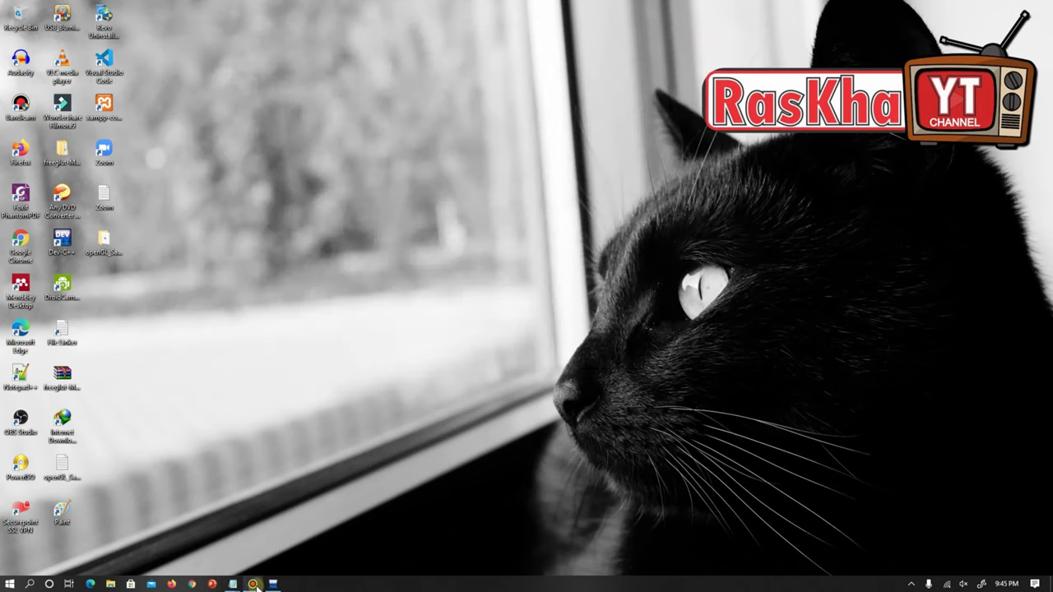
# Back in Dev-C++, paste the copied flags into the openGL_Sample project's Linker parameters and confirm the project options
pyautogui.click(272, 584)
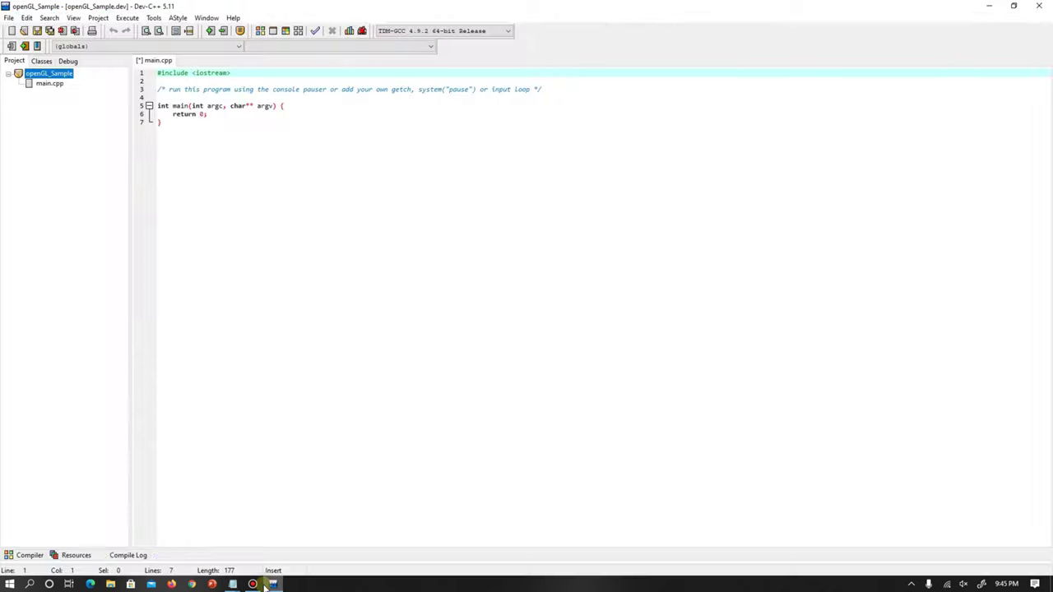
pyautogui.rightClick(49, 73)
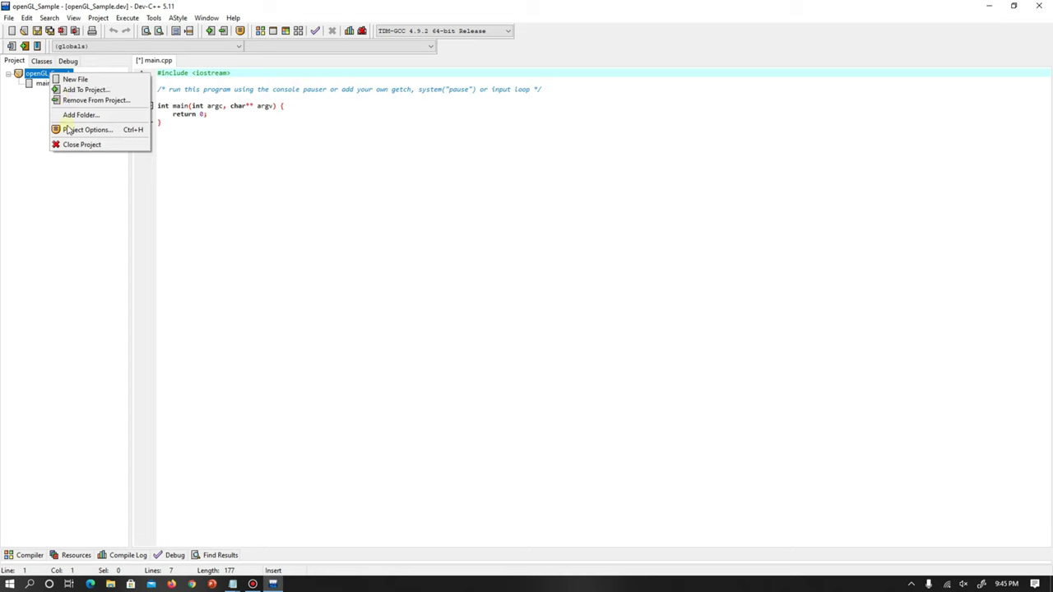
pyautogui.click(36, 77)
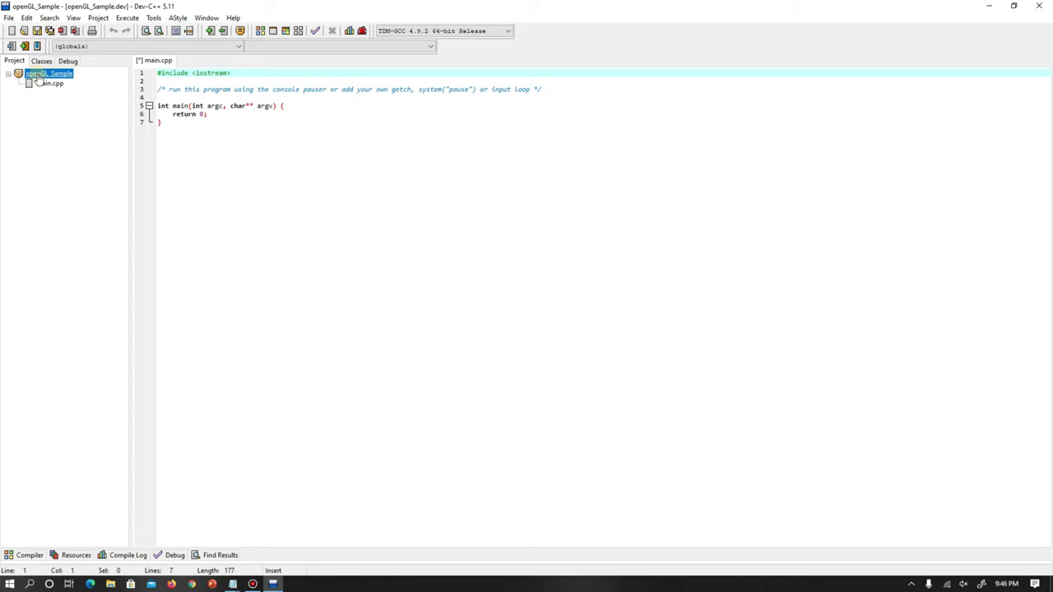
pyautogui.rightClick(38, 78)
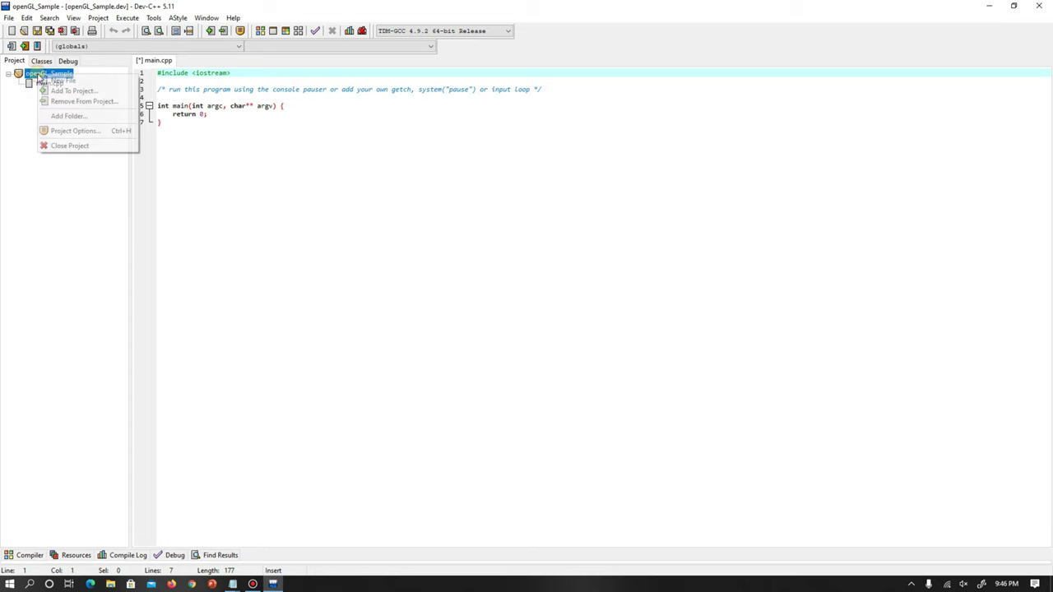
pyautogui.click(65, 131)
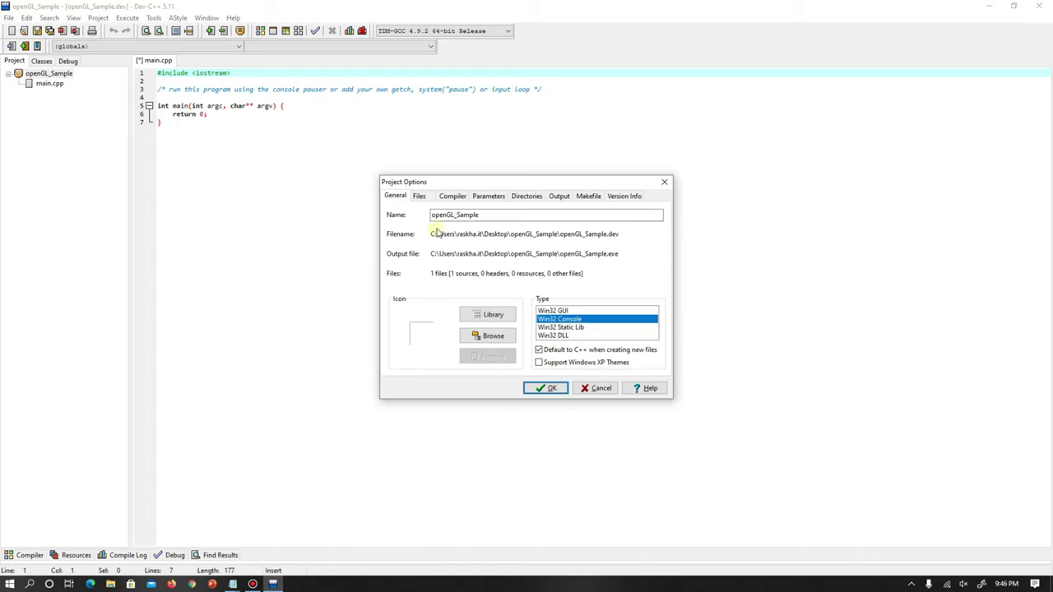
pyautogui.click(487, 195)
pyautogui.click(628, 244)
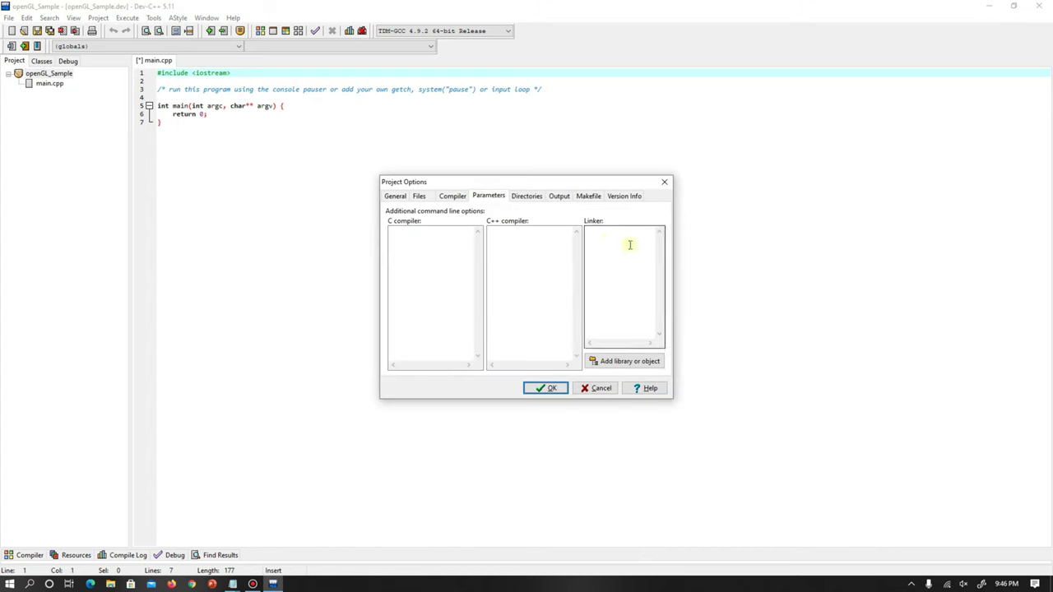
pyautogui.hotkey('ctrl', 'v')
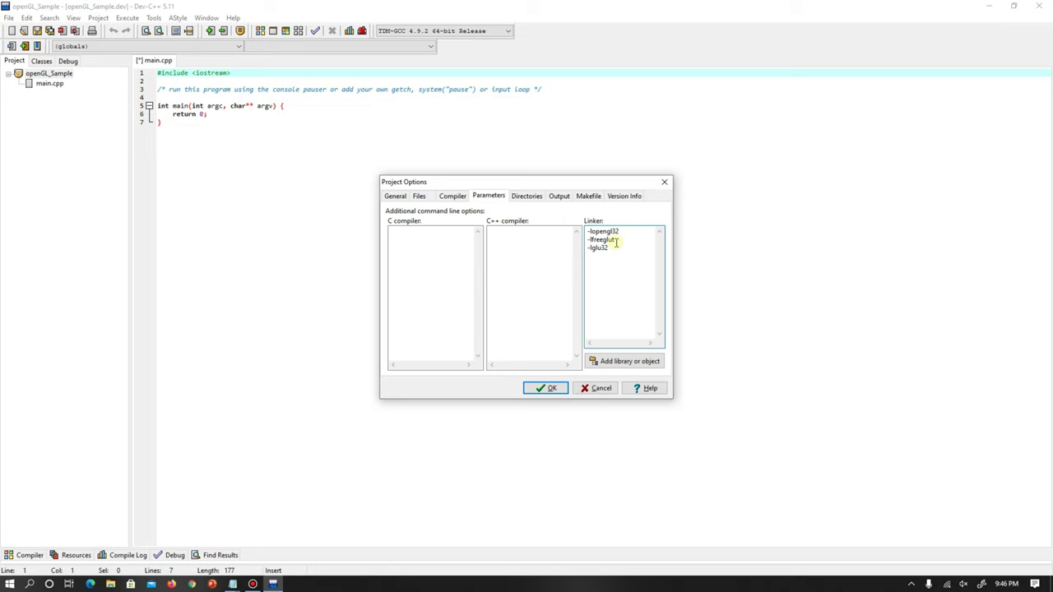
pyautogui.click(548, 389)
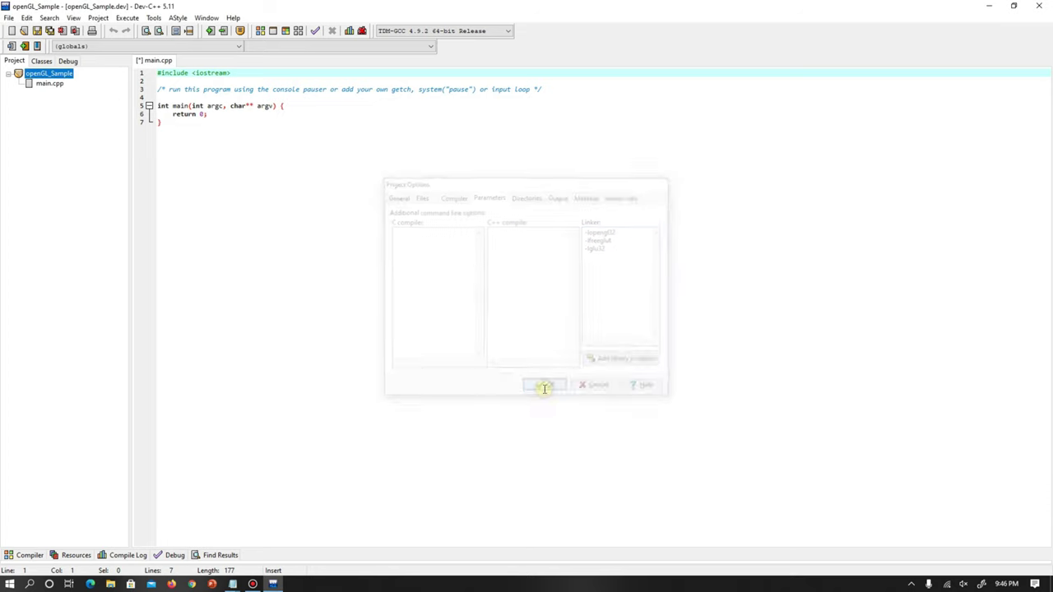
# Replace all the default code in main.cpp with the full contents of the openGL_Sample_code document from Notepad
pyautogui.moveTo(235, 165); pyautogui.dragTo(140, 66)
pyautogui.press('Delete')
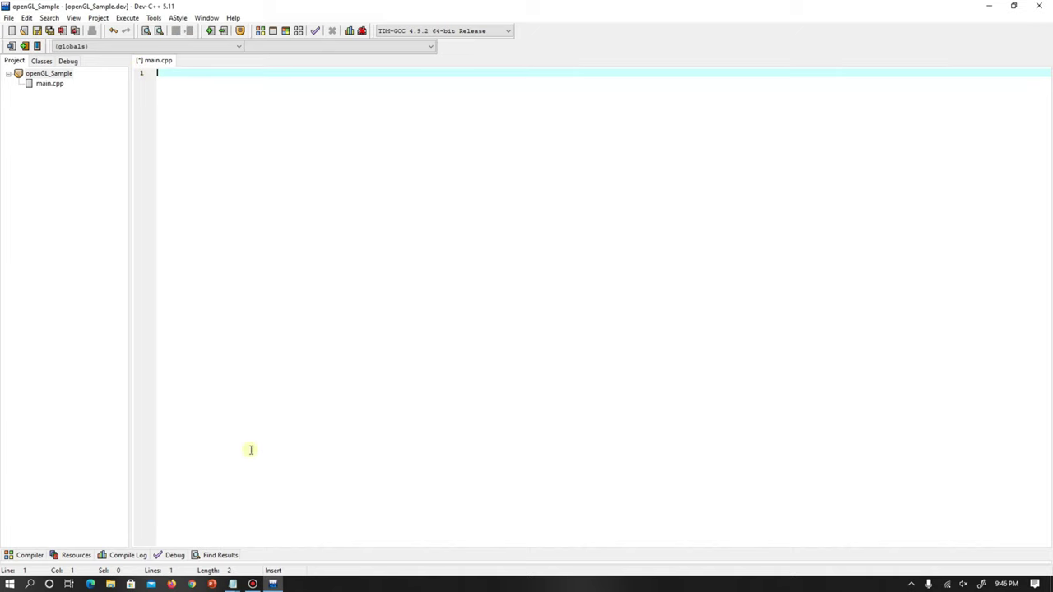
pyautogui.moveTo(233, 586)
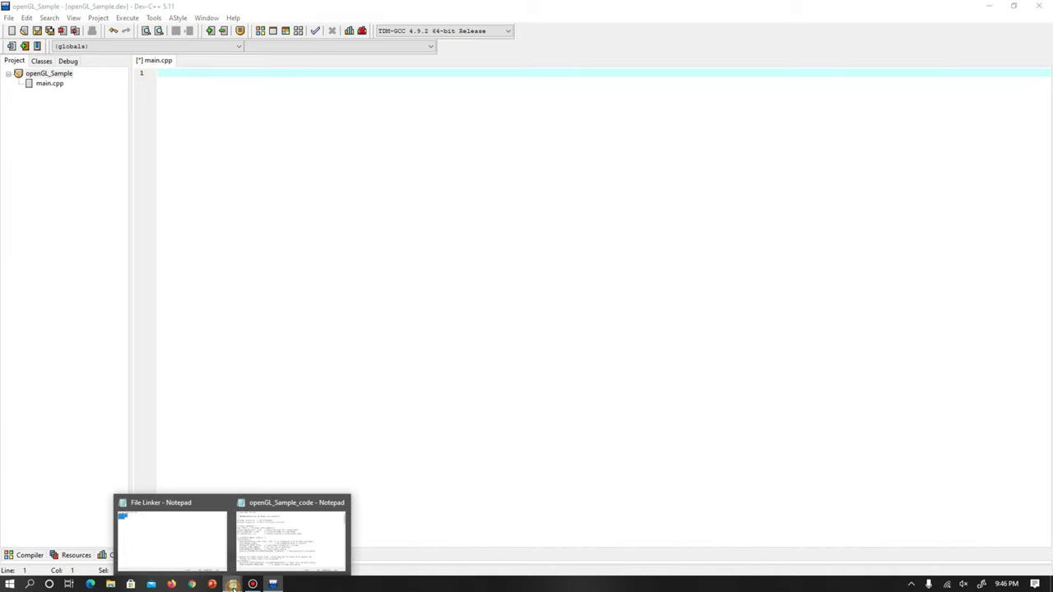
pyautogui.click(284, 535)
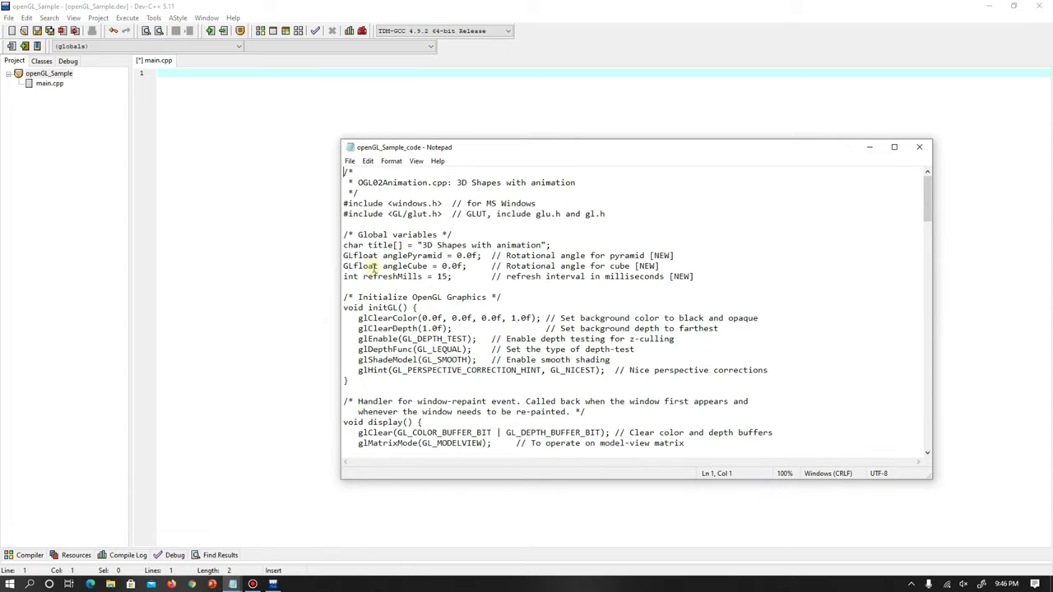
pyautogui.hotkey('ctrl', 'a')
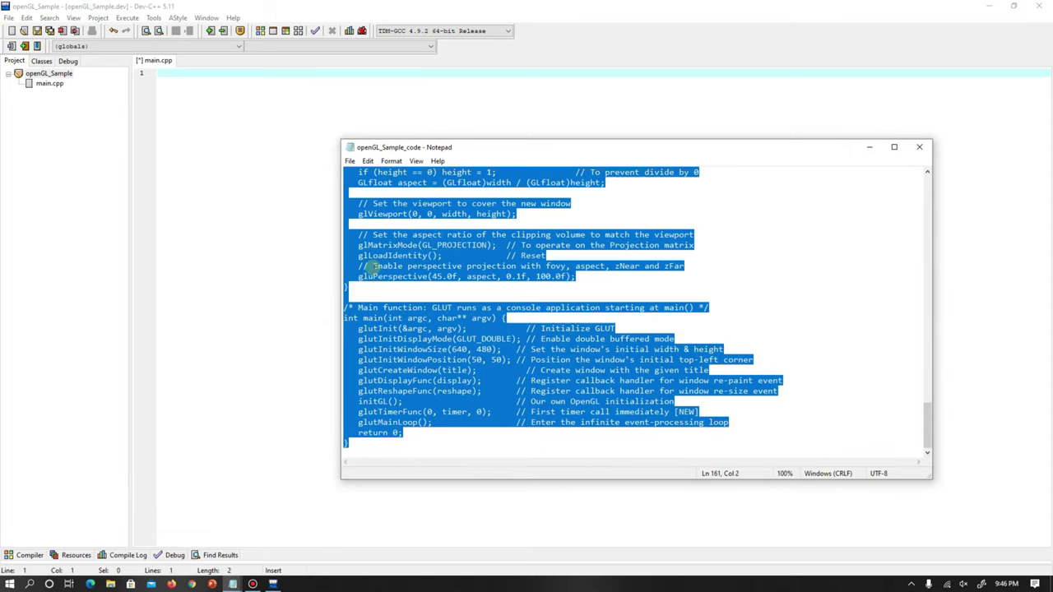
pyautogui.click(261, 150)
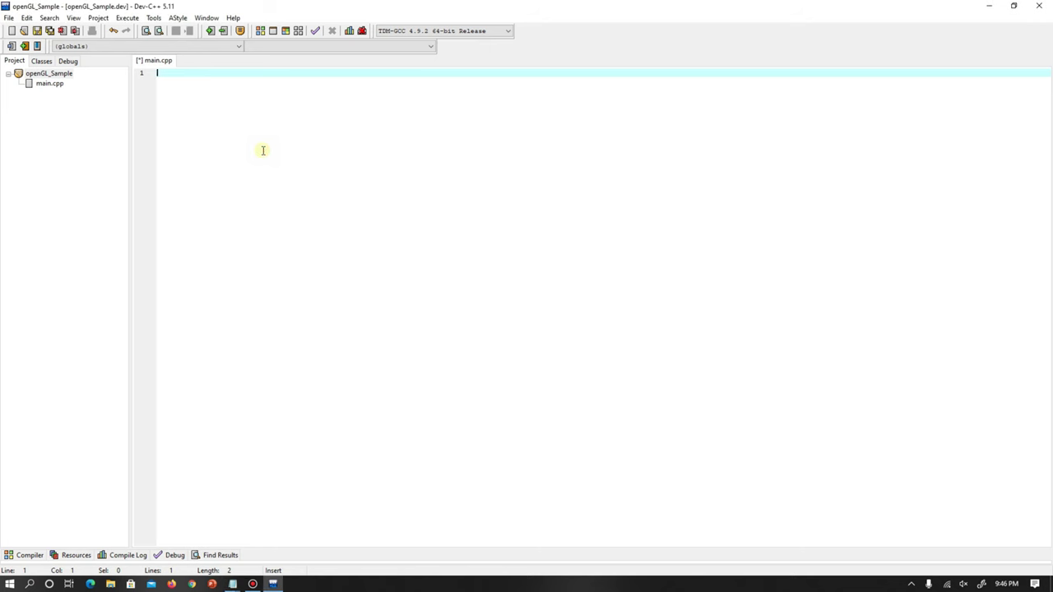
pyautogui.hotkey('ctrl', 'v')
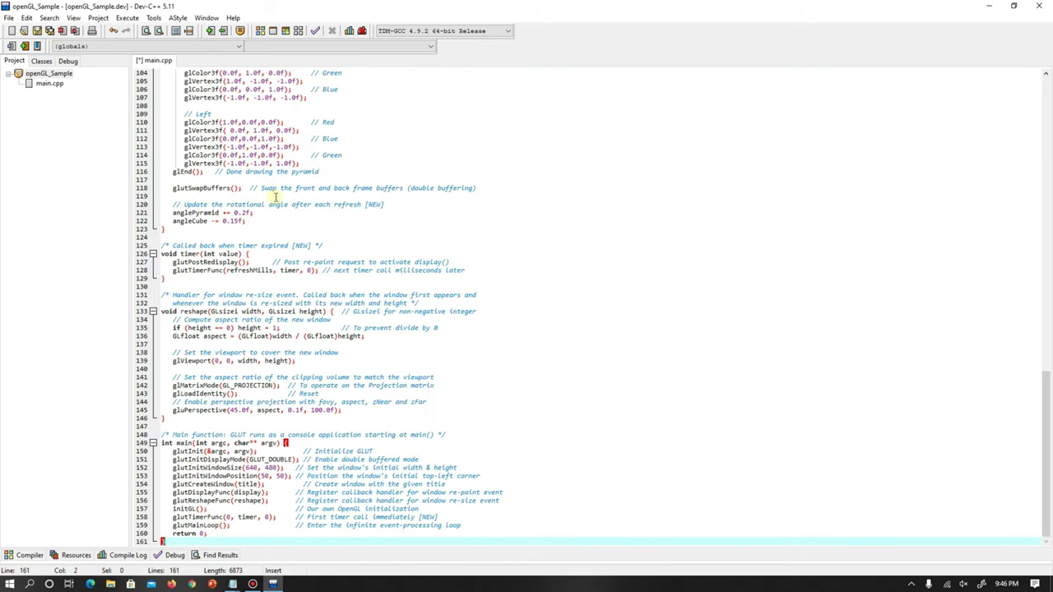